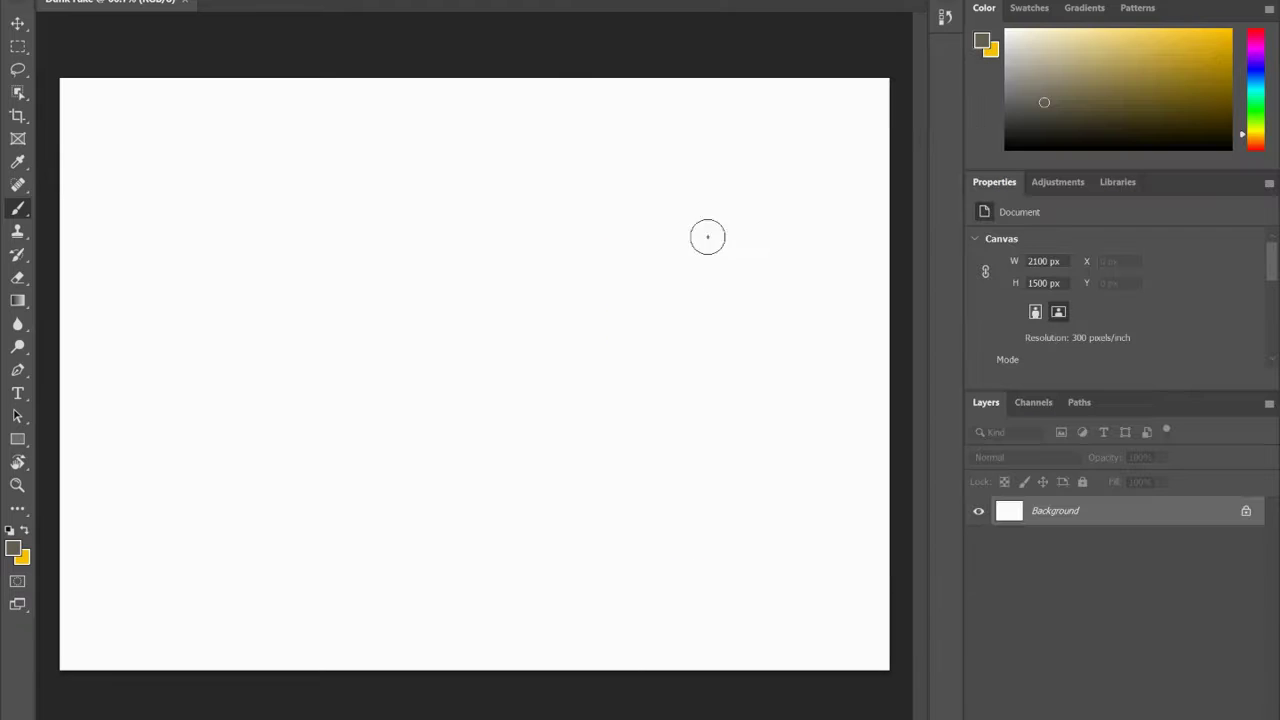
Step: Open PXL_20210421_181725693 and PXL_20210421_181803359, and stack the player's photo (Layer 1) above the empty driveway photo
{"action": "left_click", "coordinate": [40, 0]}
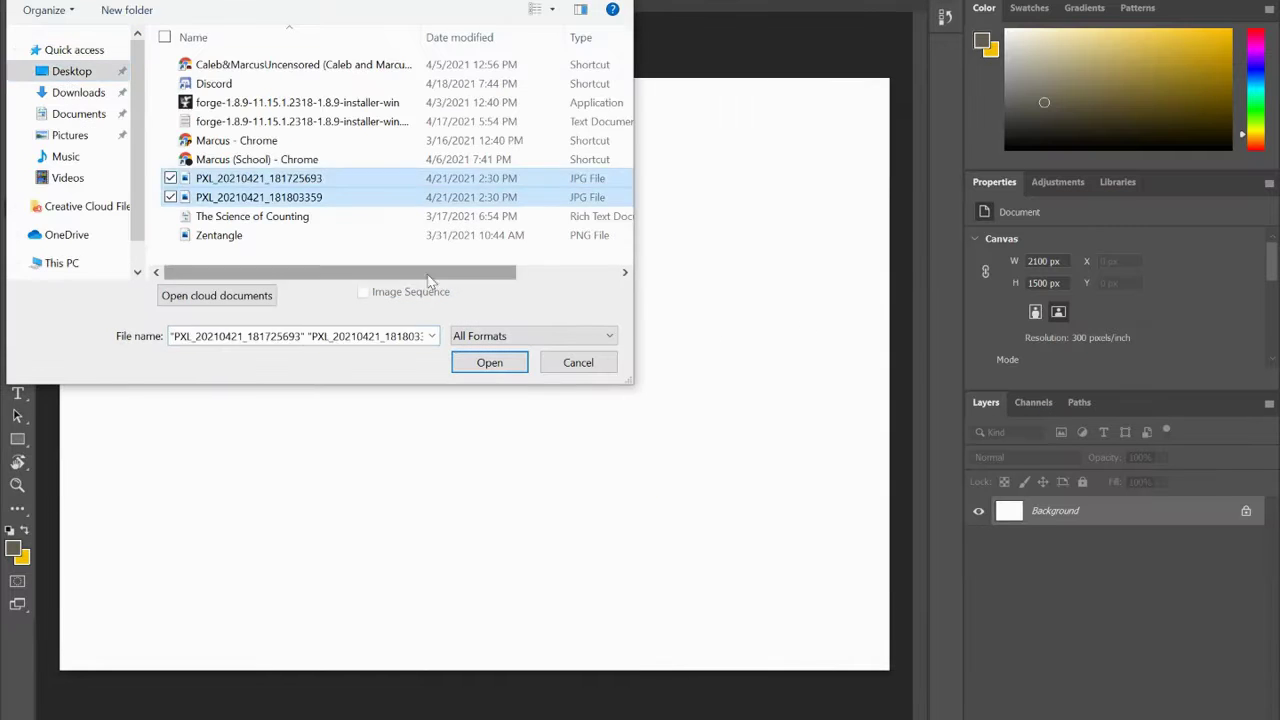
{"action": "left_click", "coordinate": [465, 362]}
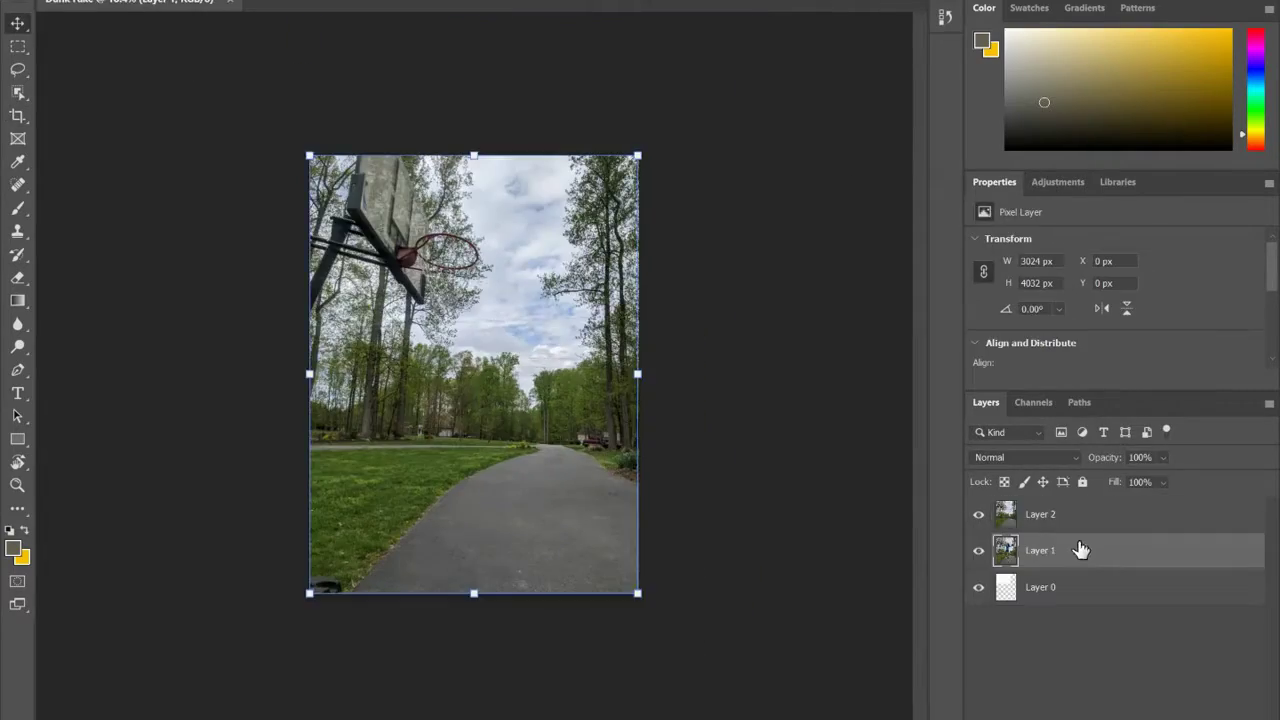
{"action": "left_click_drag", "start_coordinate": [1081, 549], "coordinate": [1060, 508]}
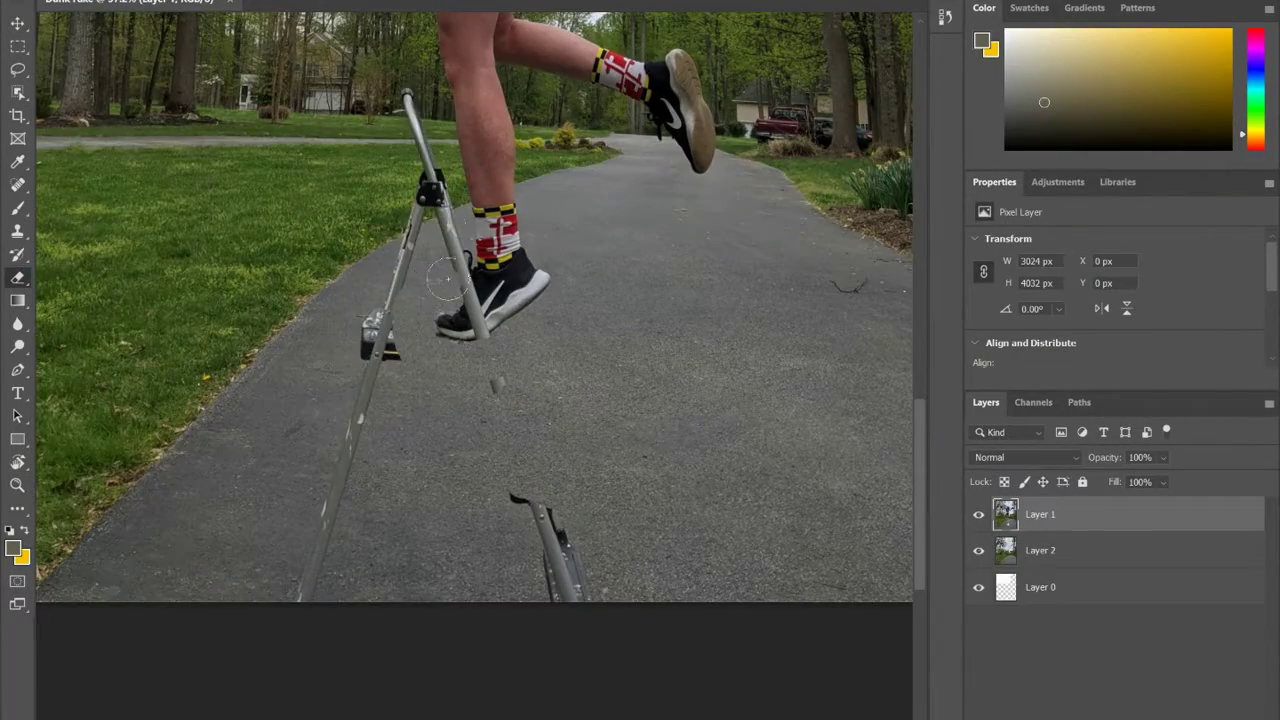
Step: Erase the stepladder's lower legs and the area beneath the planted shoe on Layer 1
{"action": "mouse_move", "coordinate": [447, 281]}
{"action": "left_mouse_down"}
{"action": "mouse_move", "coordinate": [371, 366]}
{"action": "mouse_move", "coordinate": [457, 571]}
{"action": "left_mouse_up"}
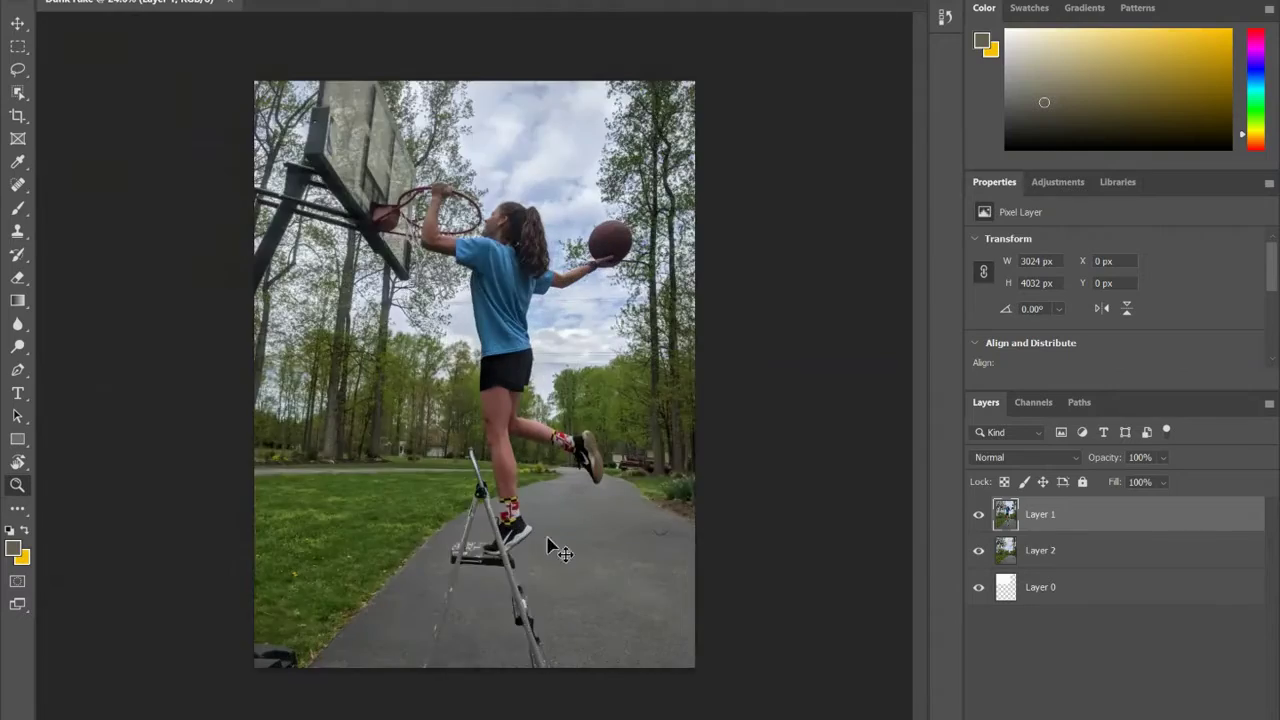
{"action": "left_click", "coordinate": [548, 540]}
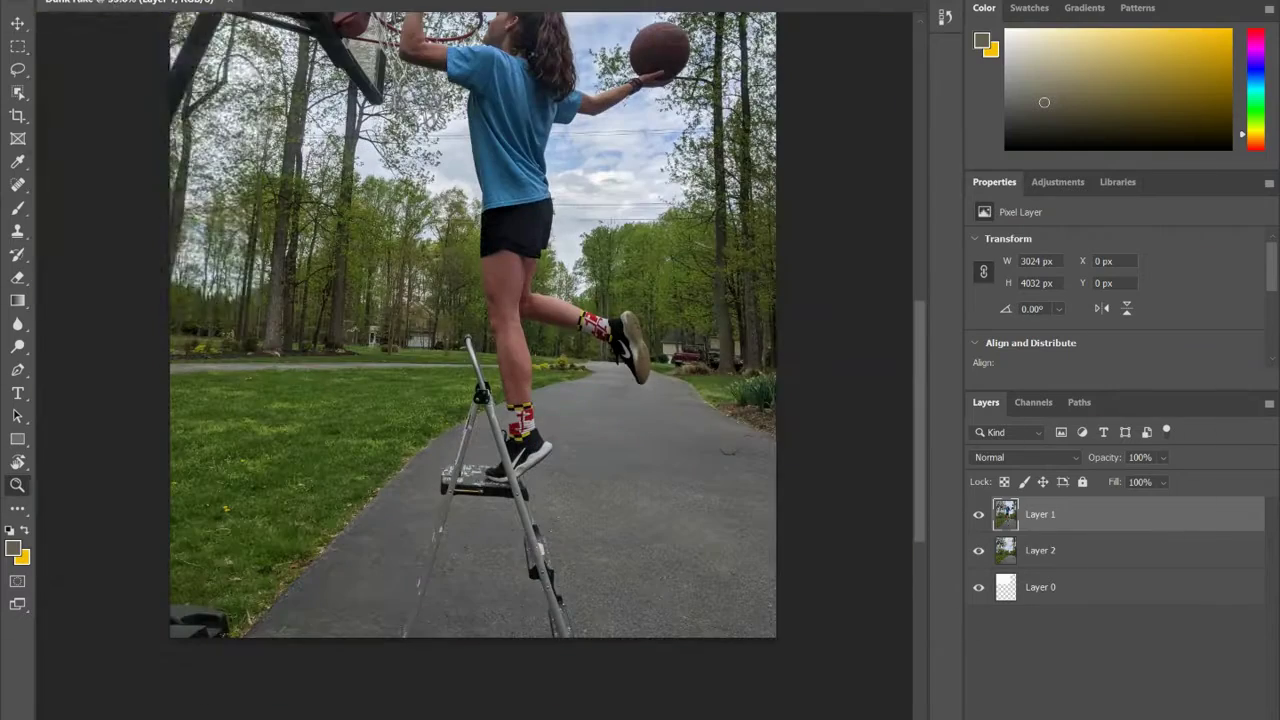
{"action": "left_click", "coordinate": [18, 278]}
{"action": "key", "text": "ctrl+z"}
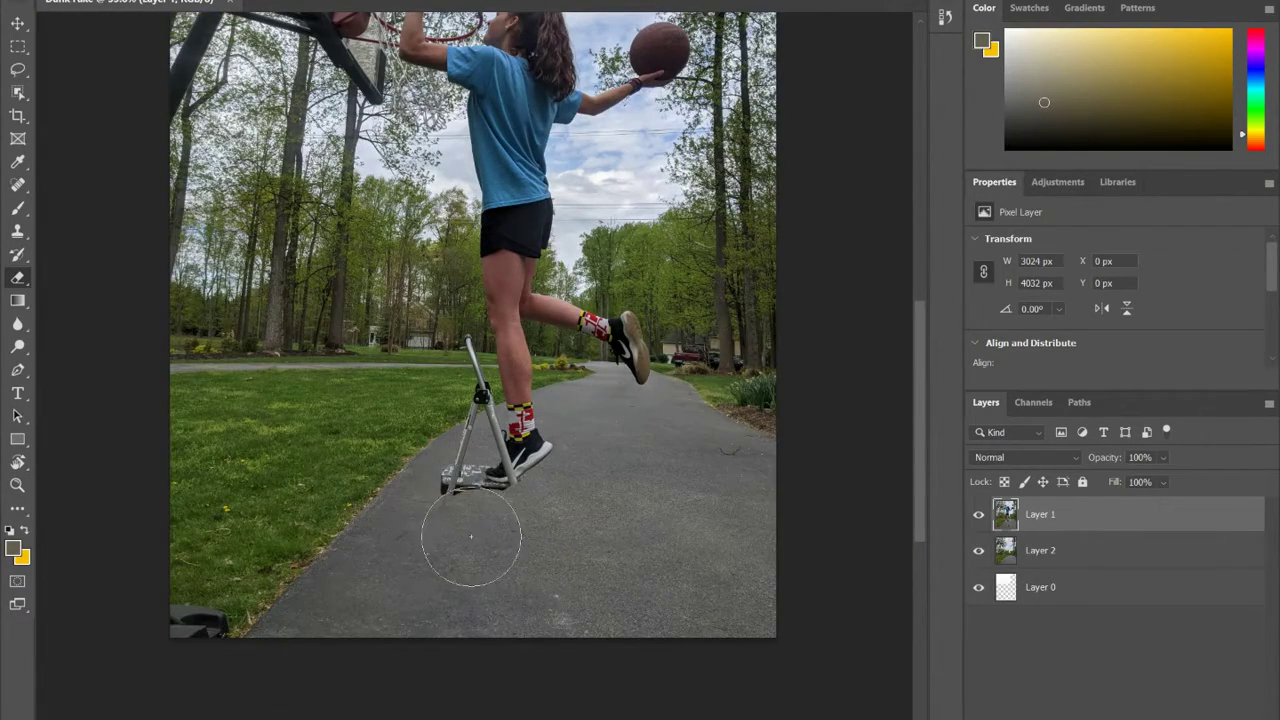
{"action": "left_click_drag", "start_coordinate": [528, 494], "coordinate": [650, 485]}
{"action": "left_click_drag", "start_coordinate": [565, 365], "coordinate": [490, 425]}
{"action": "mouse_move", "coordinate": [266, 468]}
{"action": "left_mouse_down"}
{"action": "mouse_move", "coordinate": [240, 484]}
{"action": "mouse_move", "coordinate": [270, 487]}
{"action": "left_mouse_up"}
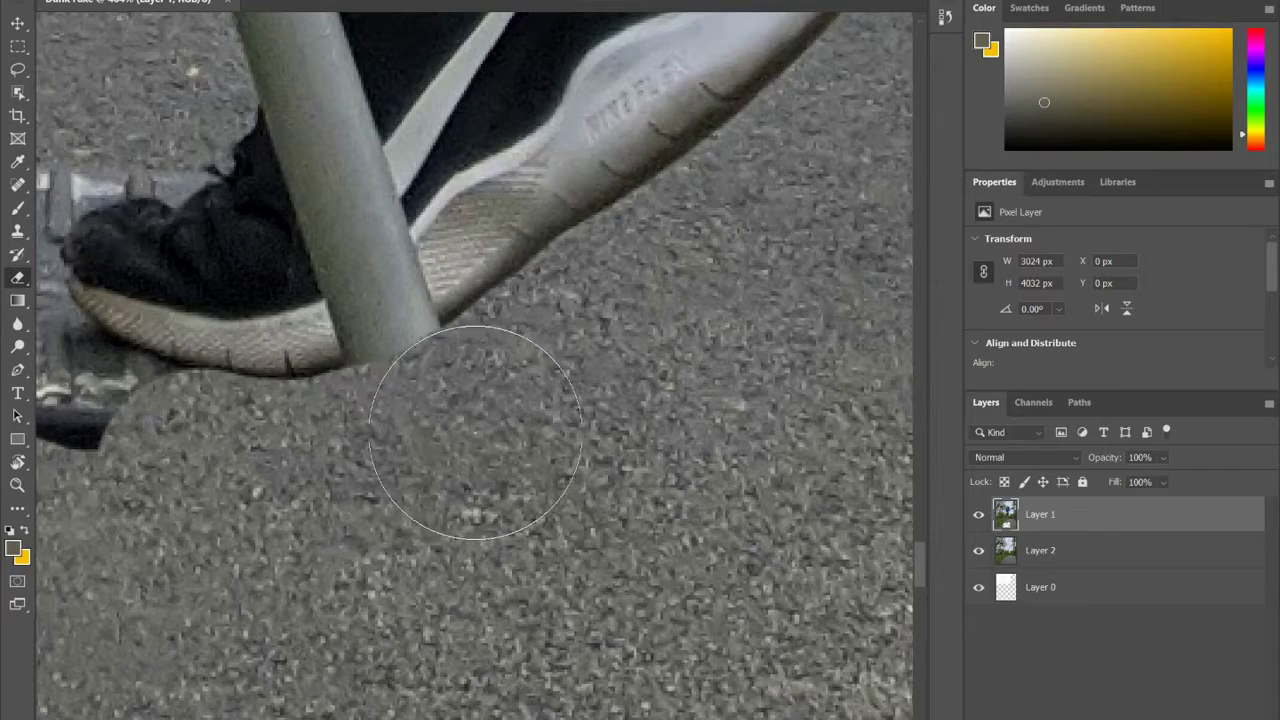
Step: Erase the remaining ladder step around the shoe's toe and sole with a smaller eraser brush
{"action": "scroll", "coordinate": [475, 432], "scroll_direction": "left", "scroll_amount": 5}
{"action": "left_click_drag", "start_coordinate": [757, 432], "coordinate": [638, 452]}
{"action": "left_click_drag", "start_coordinate": [494, 556], "coordinate": [615, 562]}
{"action": "key", "text": "bracketleft"}
{"action": "key", "text": "bracketleft"}
{"action": "key", "text": "bracketleft"}
{"action": "key", "text": "bracketleft"}
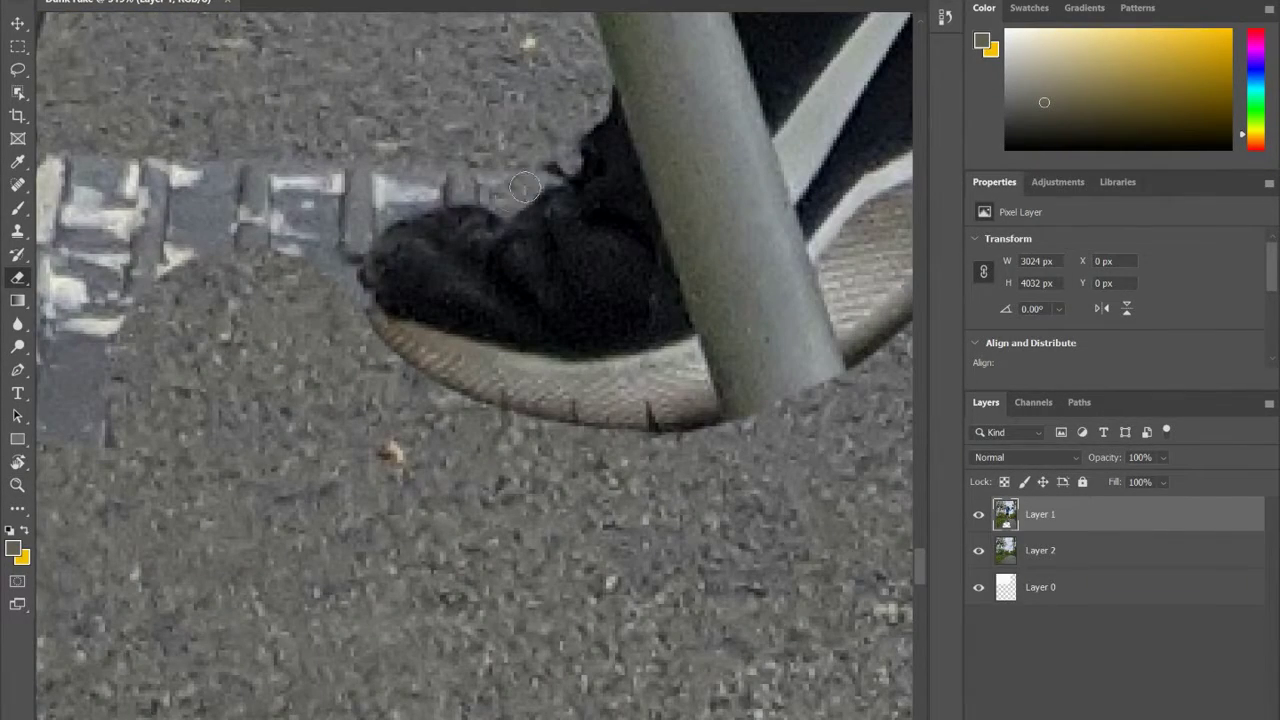
{"action": "scroll", "coordinate": [353, 240], "scroll_direction": "down", "scroll_amount": 6}
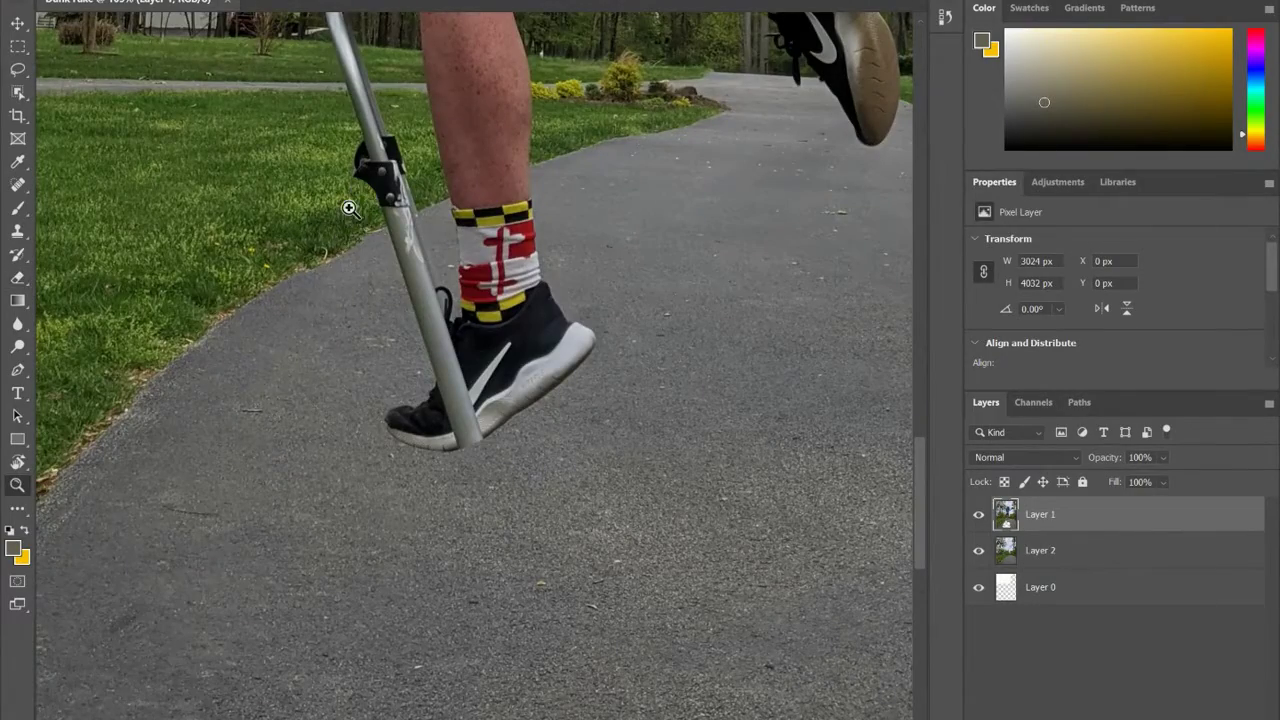
Step: Erase the ladder's rear leg and the upper ladder parts over the pavement and grass beside the player's leg
{"action": "key", "text": "ctrl+z"}
{"action": "left_click_drag", "start_coordinate": [345, 270], "coordinate": [440, 270]}
{"action": "mouse_move", "coordinate": [334, 187]}
{"action": "left_mouse_down"}
{"action": "mouse_move", "coordinate": [318, 240]}
{"action": "mouse_move", "coordinate": [354, 135]}
{"action": "left_mouse_up"}
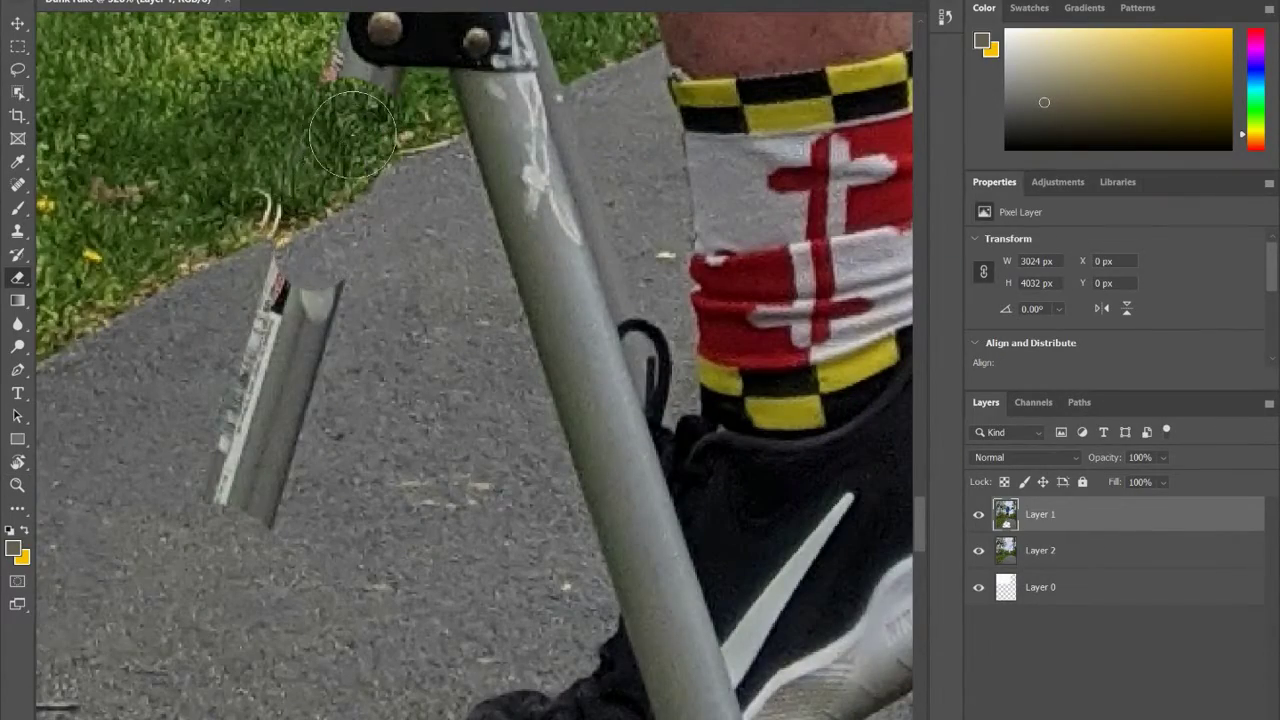
{"action": "left_click_drag", "start_coordinate": [247, 170], "coordinate": [288, 196]}
{"action": "left_click_drag", "start_coordinate": [302, 290], "coordinate": [246, 508]}
{"action": "scroll", "coordinate": [423, 330], "scroll_direction": "up", "scroll_amount": 5}
{"action": "mouse_move", "coordinate": [385, 646]}
{"action": "left_mouse_down"}
{"action": "mouse_move", "coordinate": [528, 633]}
{"action": "mouse_move", "coordinate": [426, 464]}
{"action": "mouse_move", "coordinate": [399, 510]}
{"action": "mouse_move", "coordinate": [424, 339]}
{"action": "mouse_move", "coordinate": [465, 325]}
{"action": "mouse_move", "coordinate": [405, 251]}
{"action": "mouse_move", "coordinate": [314, 227]}
{"action": "left_mouse_up"}
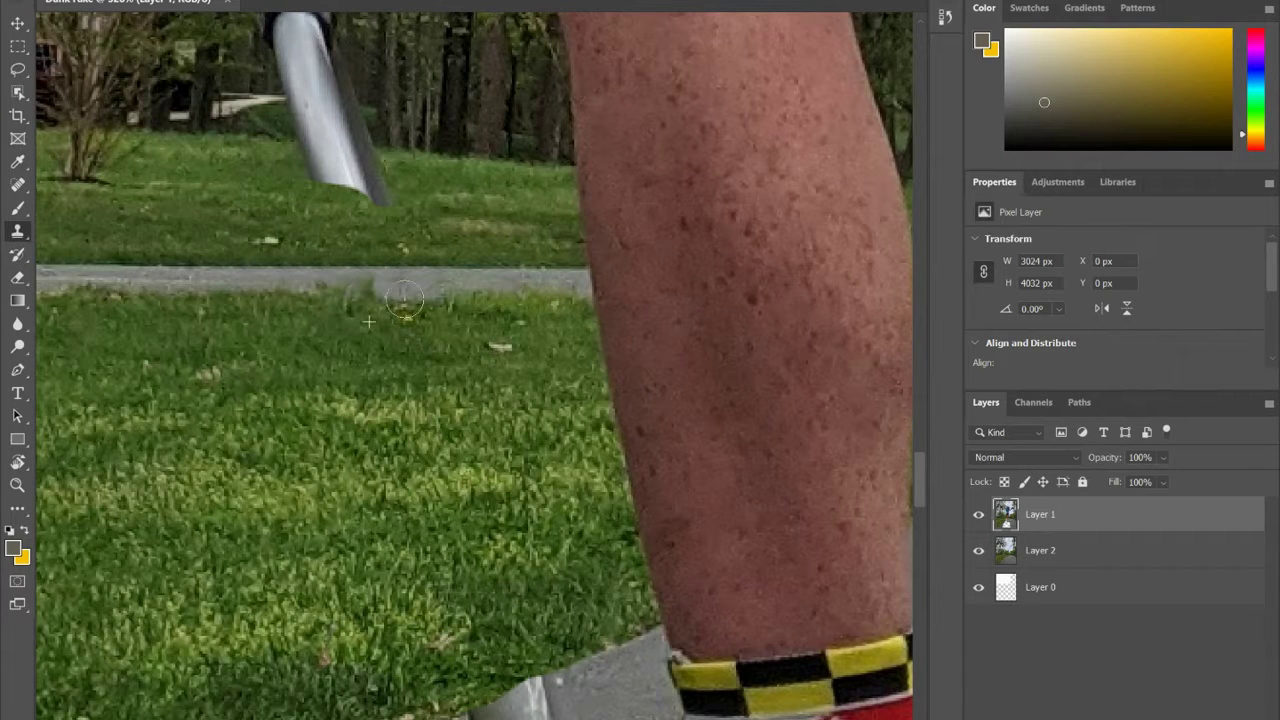
Step: Clean up the ladder remnants over the lawn and path beside the leg with the Clone Stamp
{"action": "scroll", "coordinate": [375, 170], "scroll_direction": "up", "scroll_amount": 2}
{"action": "mouse_move", "coordinate": [375, 335]}
{"action": "left_mouse_down"}
{"action": "mouse_move", "coordinate": [301, 233]}
{"action": "mouse_move", "coordinate": [321, 253]}
{"action": "mouse_move", "coordinate": [361, 343]}
{"action": "left_mouse_up"}
{"action": "key", "text": "ctrl+z"}
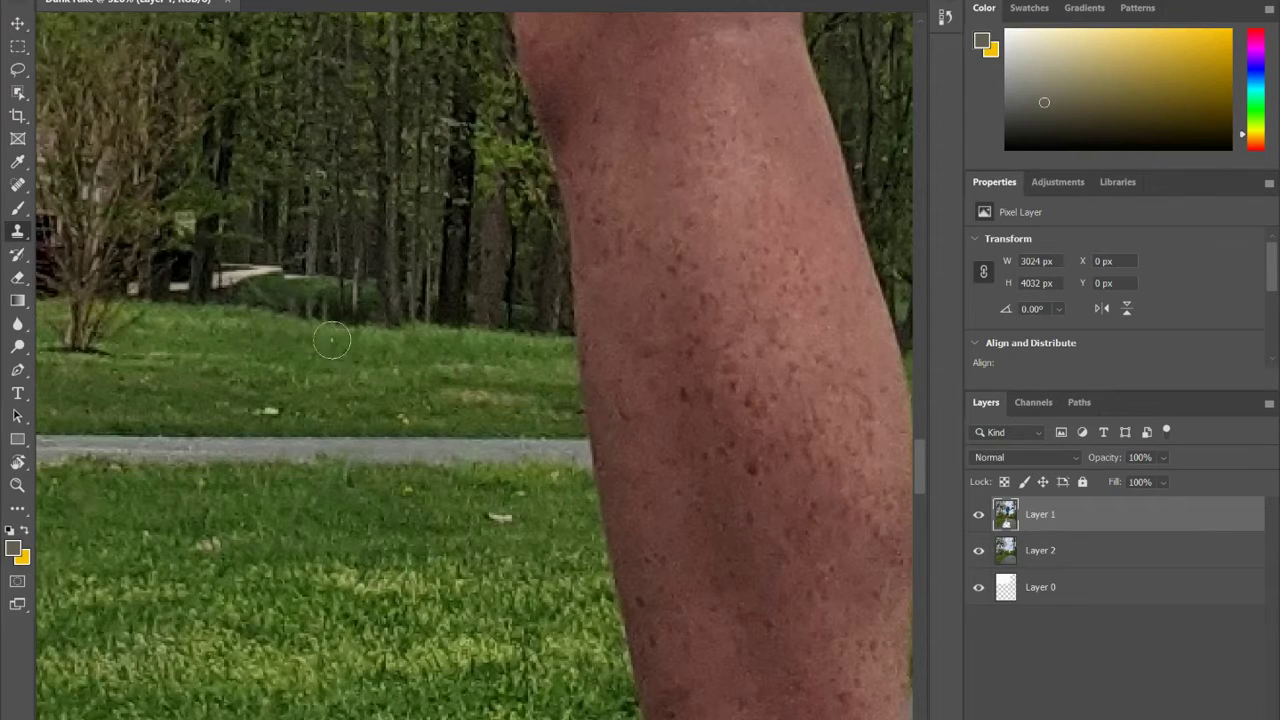
Step: Erase the ladder pole section beside the sock, down to the shoe's lace loop
{"action": "key", "text": "z"}
{"action": "left_click_drag", "start_coordinate": [390, 296], "coordinate": [269, 280]}
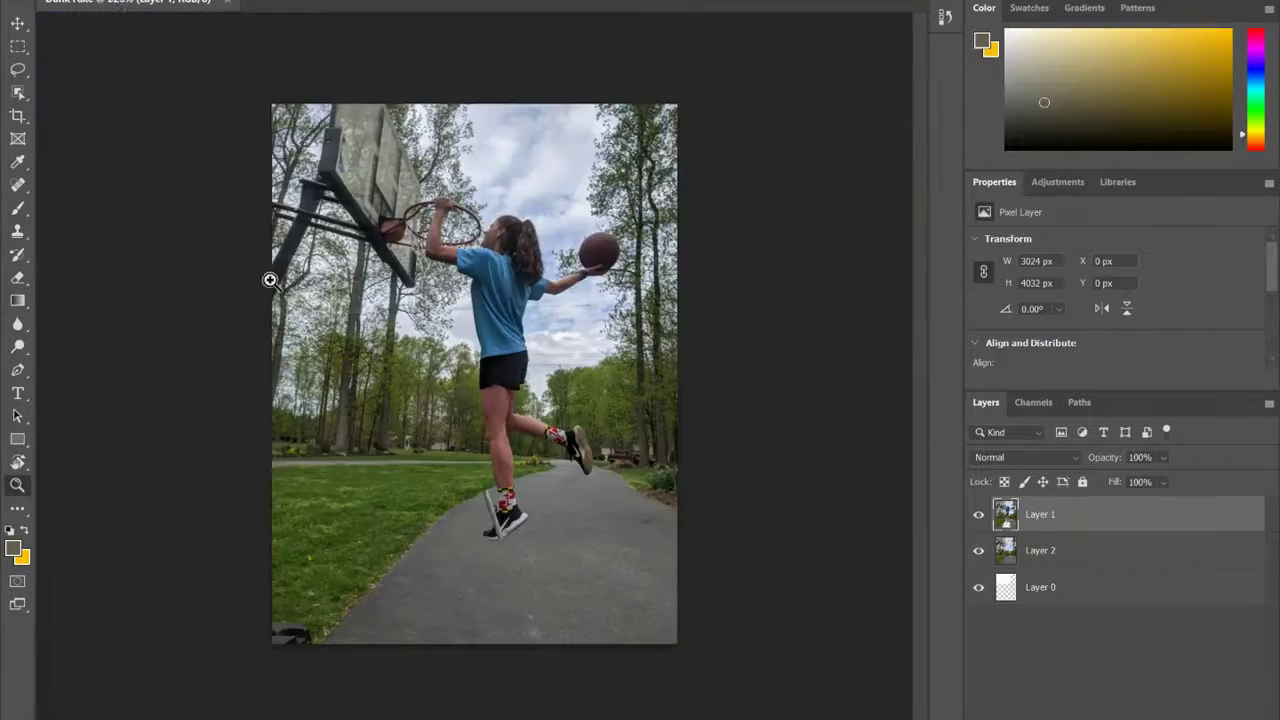
{"action": "left_click_drag", "start_coordinate": [490, 523], "coordinate": [603, 600]}
{"action": "key", "text": "e"}
{"action": "mouse_move", "coordinate": [507, 272]}
{"action": "left_mouse_down"}
{"action": "mouse_move", "coordinate": [465, 280]}
{"action": "mouse_move", "coordinate": [419, 171]}
{"action": "left_mouse_up"}
{"action": "scroll", "coordinate": [418, 172], "scroll_direction": "up", "scroll_amount": 1}
Step: Clone along the edge between the grass and the pavement next to the sock to blend it
{"action": "key", "text": "s"}
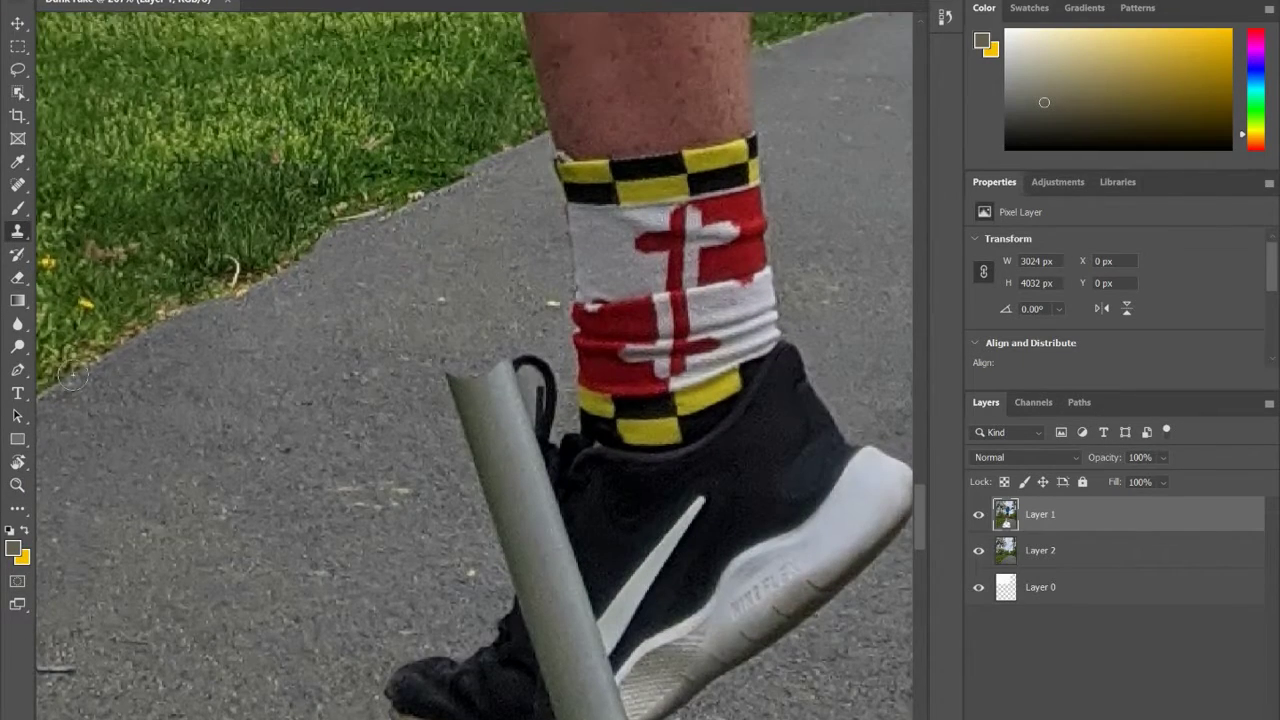
{"action": "left_click", "coordinate": [99, 362], "text": "alt"}
{"action": "left_click_drag", "start_coordinate": [221, 297], "coordinate": [309, 252]}
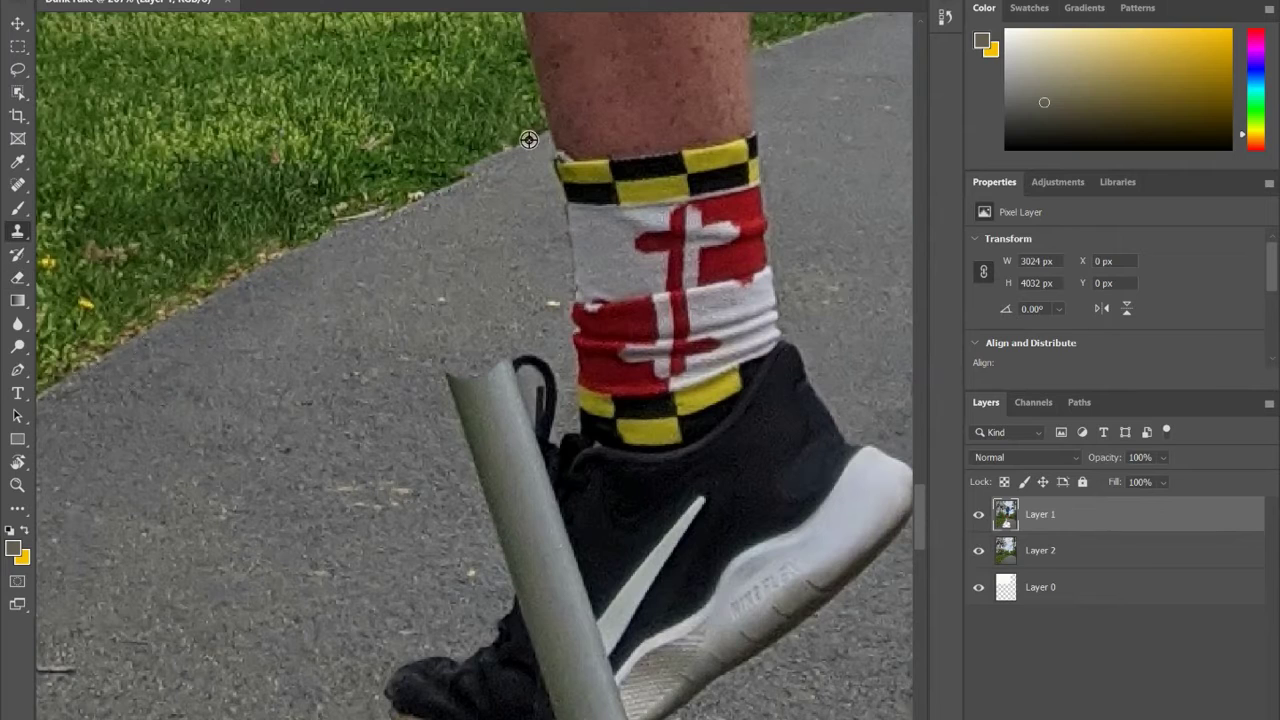
{"action": "key", "text": "ctrl+0"}
Step: Erase the ladder pole around the lace loop and outside the front edge of the shoe
{"action": "key", "text": "z"}
{"action": "left_click_drag", "start_coordinate": [364, 325], "coordinate": [557, 541]}
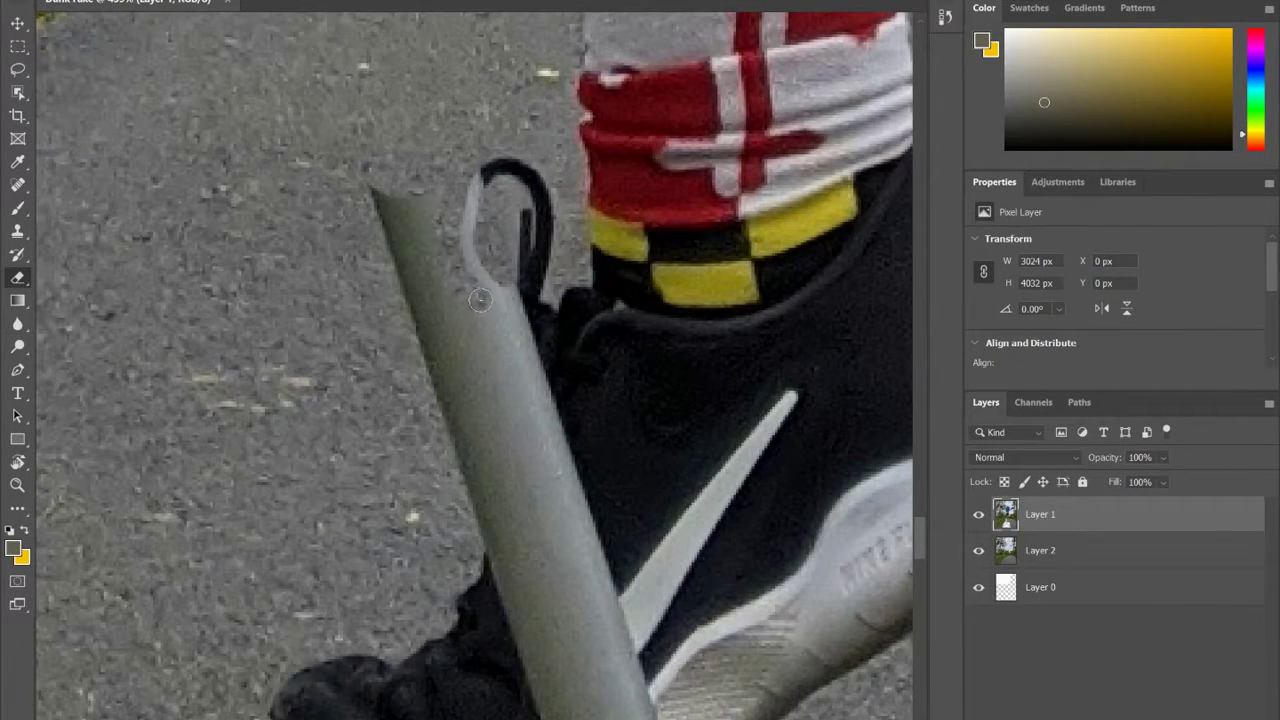
{"action": "left_click_drag", "start_coordinate": [524, 349], "coordinate": [512, 325]}
{"action": "key", "text": "ctrl+z"}
{"action": "key", "text": "z"}
{"action": "mouse_move", "coordinate": [435, 540]}
{"action": "left_mouse_down"}
{"action": "mouse_move", "coordinate": [391, 583]}
{"action": "mouse_move", "coordinate": [414, 565]}
{"action": "left_mouse_up"}
{"action": "key", "text": "e"}
{"action": "left_click_drag", "start_coordinate": [484, 386], "coordinate": [486, 400]}
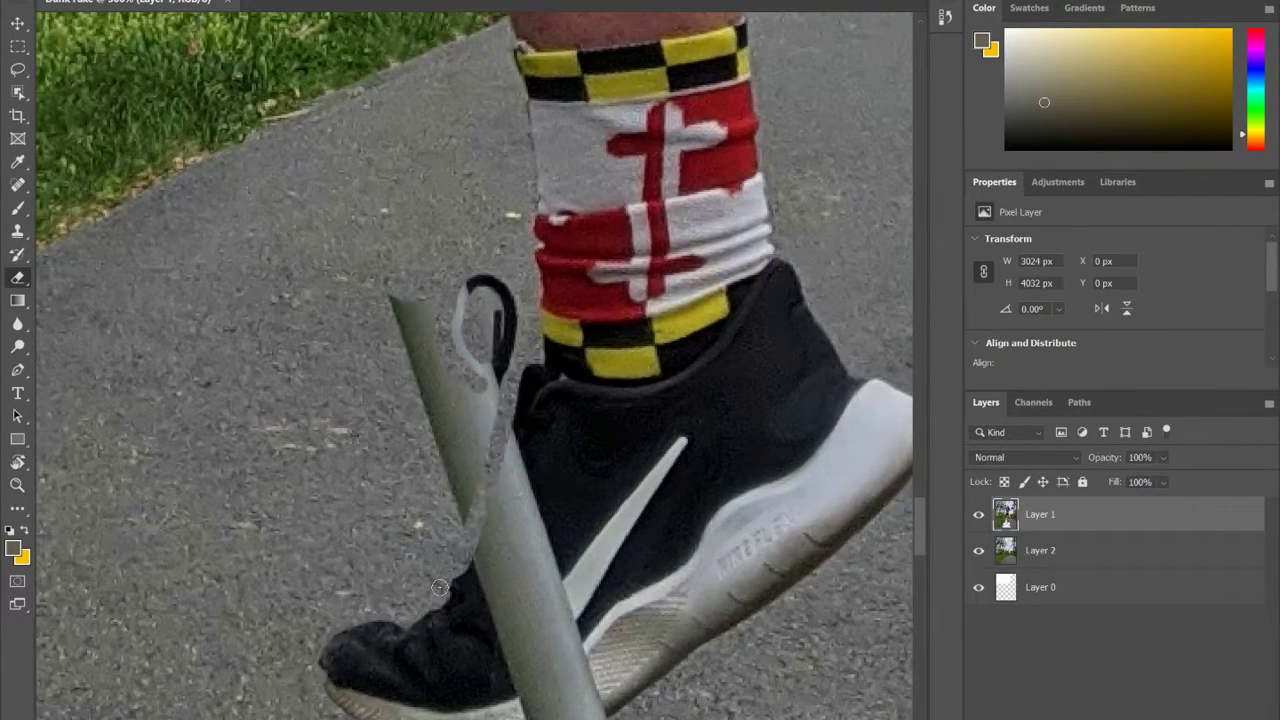
{"action": "left_click_drag", "start_coordinate": [440, 495], "coordinate": [408, 312]}
{"action": "key", "text": "z"}
{"action": "mouse_move", "coordinate": [591, 652]}
{"action": "left_mouse_down"}
{"action": "mouse_move", "coordinate": [666, 494]}
{"action": "mouse_move", "coordinate": [648, 475]}
{"action": "left_mouse_up"}
{"action": "key", "text": "s"}
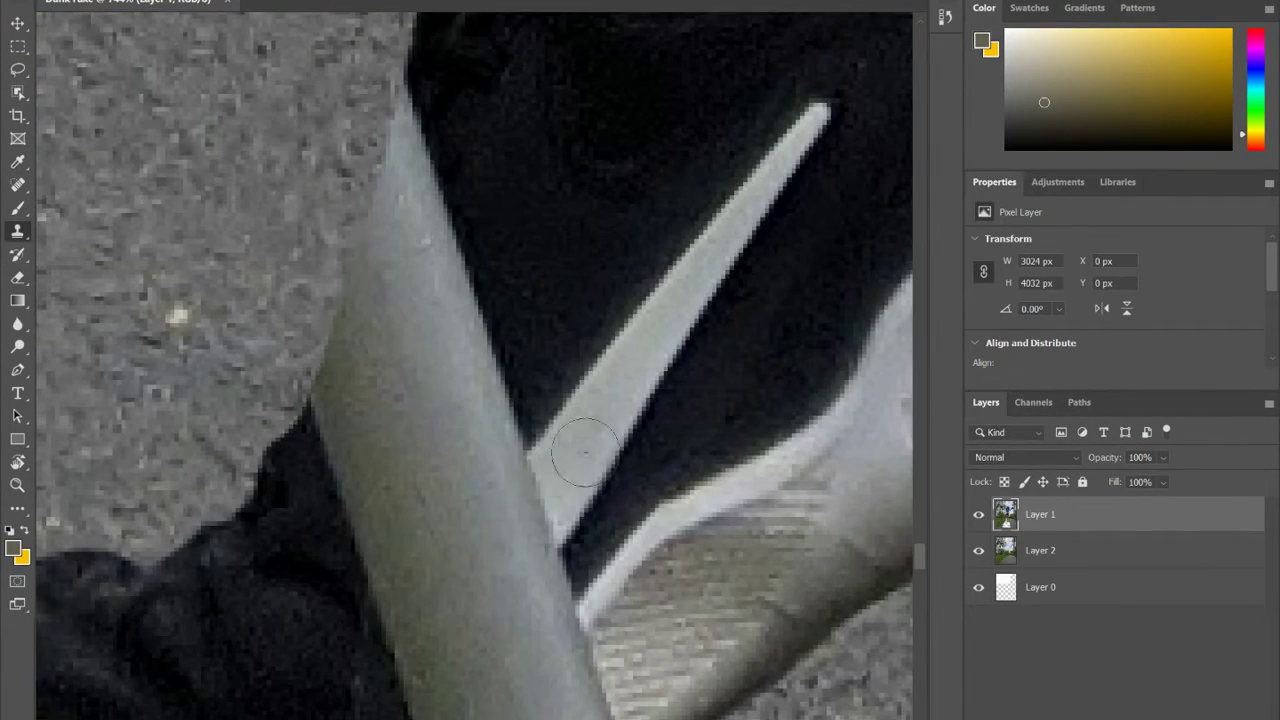
{"action": "scroll", "coordinate": [456, 461], "scroll_direction": "down", "scroll_amount": 5}
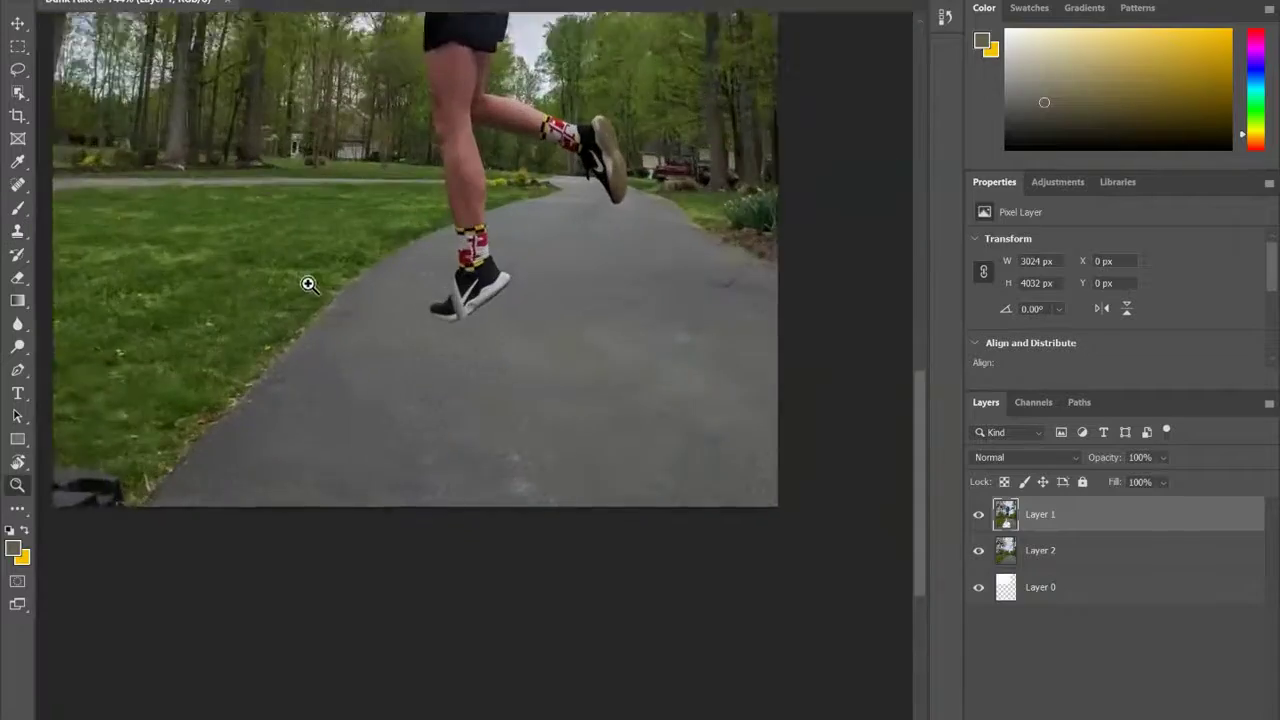
{"action": "scroll", "coordinate": [700, 194], "scroll_direction": "up", "scroll_amount": 6}
Step: Copy an orange Nike swoosh from the Google image results for "nike logo" and paste it into the Photoshop document as a layer
{"action": "key", "text": "l"}
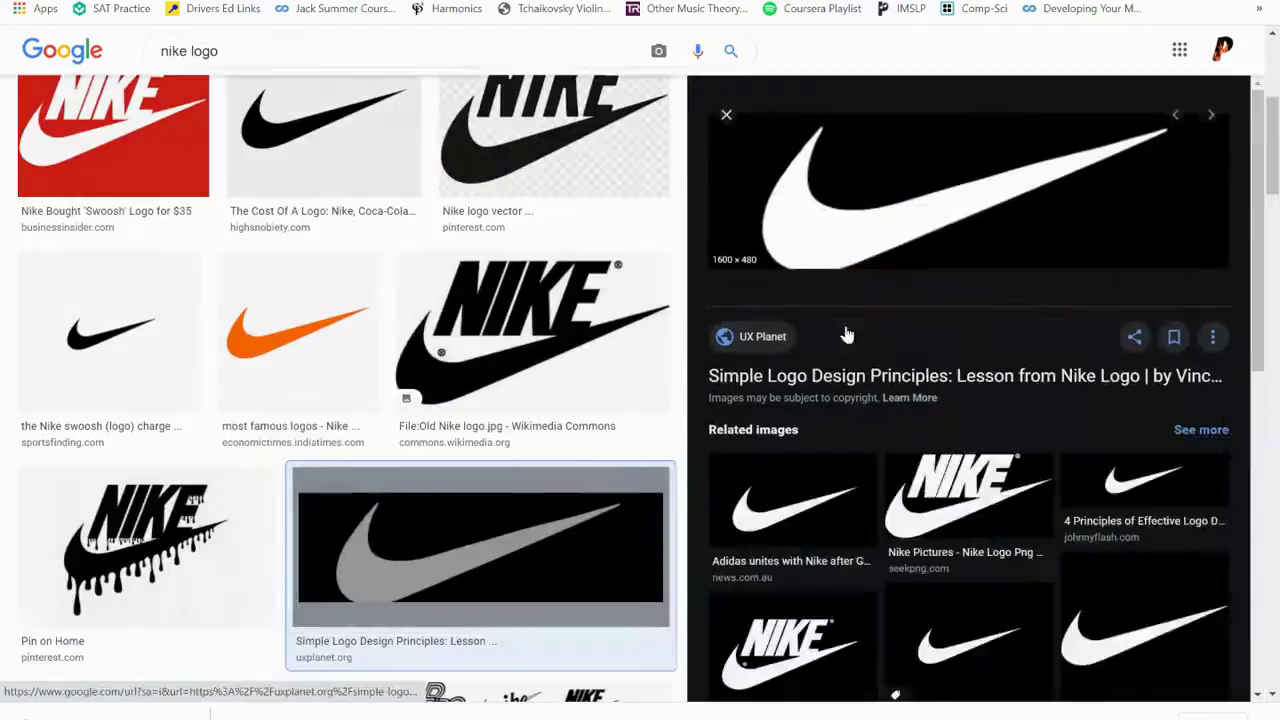
{"action": "left_click", "coordinate": [329, 337]}
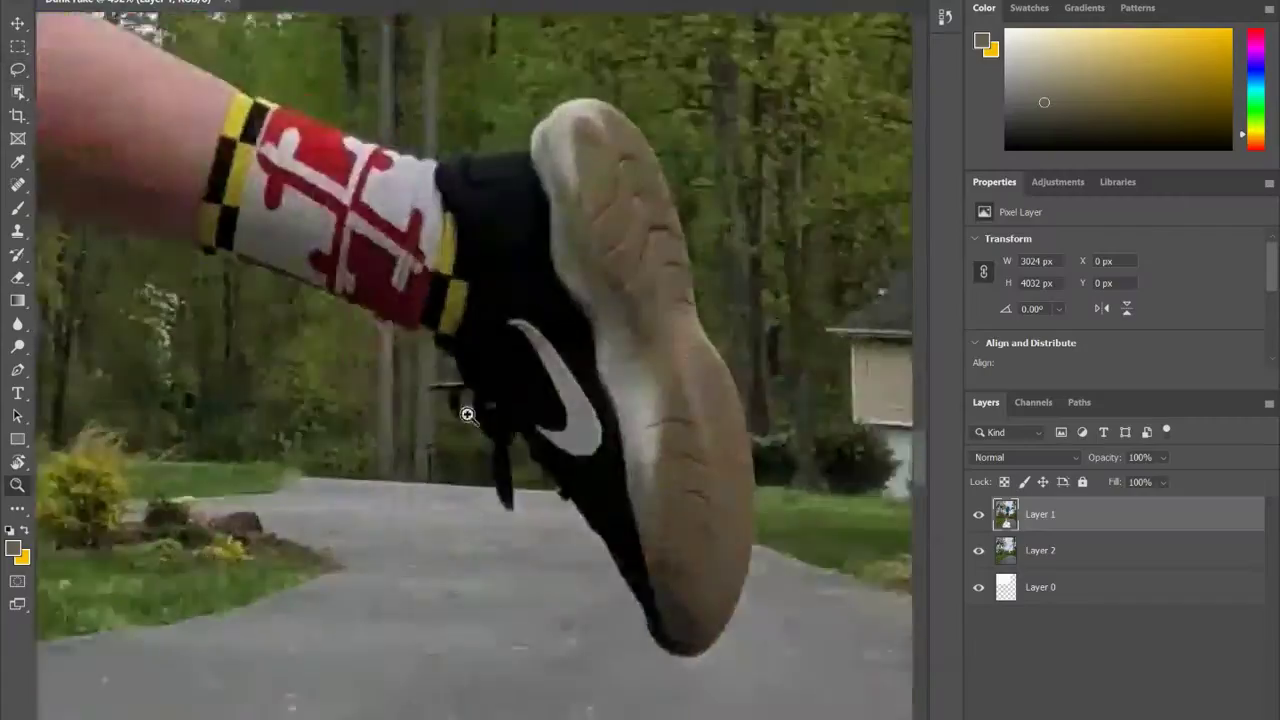
{"action": "left_click", "coordinate": [616, 538]}
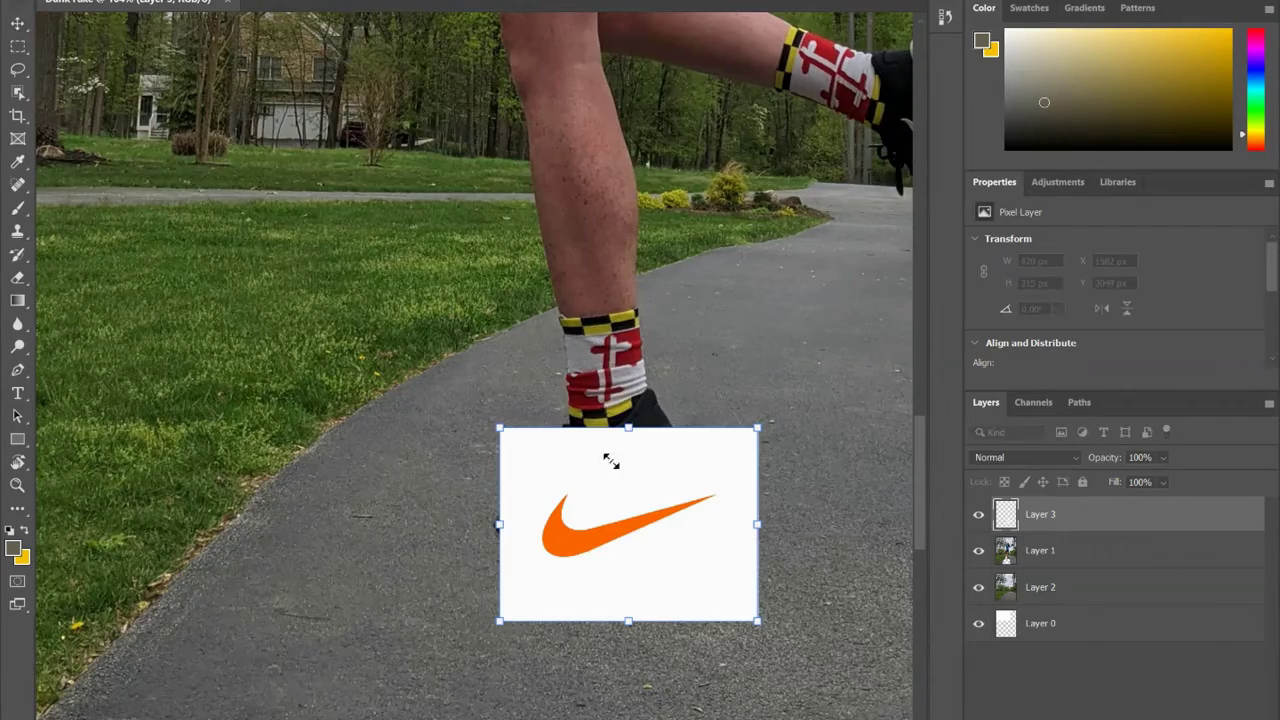
Step: Move the pasted logo off the planted shoe and try a Color Range selection of its white background
{"action": "left_click", "coordinate": [17, 25]}
{"action": "left_click", "coordinate": [238, 2]}
{"action": "mouse_move", "coordinate": [208, 2]}
{"action": "left_click", "coordinate": [240, 108]}
{"action": "left_click", "coordinate": [650, 462]}
{"action": "mouse_move", "coordinate": [1012, 160]}
{"action": "left_mouse_down"}
{"action": "mouse_move", "coordinate": [841, 162]}
{"action": "mouse_move", "coordinate": [1012, 162]}
{"action": "left_mouse_up"}
{"action": "left_click", "coordinate": [1112, 94]}
Step: Try to isolate the swoosh with a Focus Area selection
{"action": "left_click", "coordinate": [245, 3]}
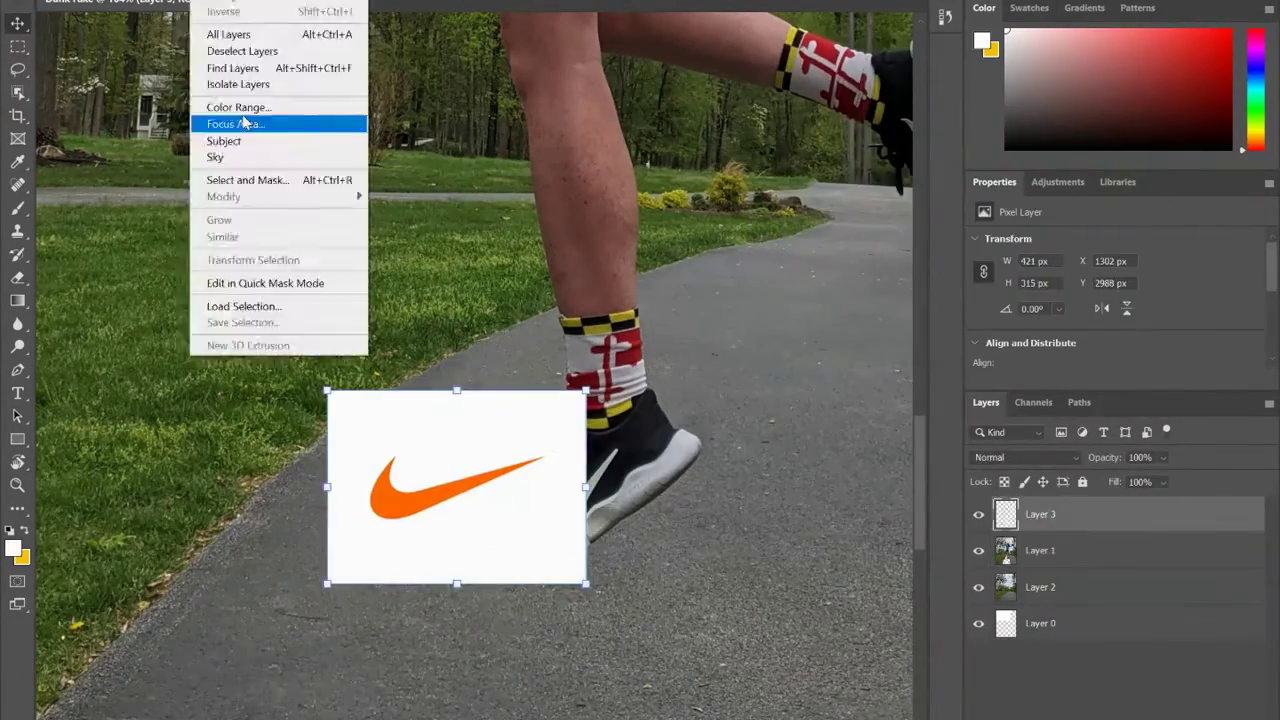
{"action": "left_click", "coordinate": [249, 126]}
{"action": "left_click", "coordinate": [957, 81]}
{"action": "left_click", "coordinate": [957, 87]}
{"action": "left_click", "coordinate": [908, 107]}
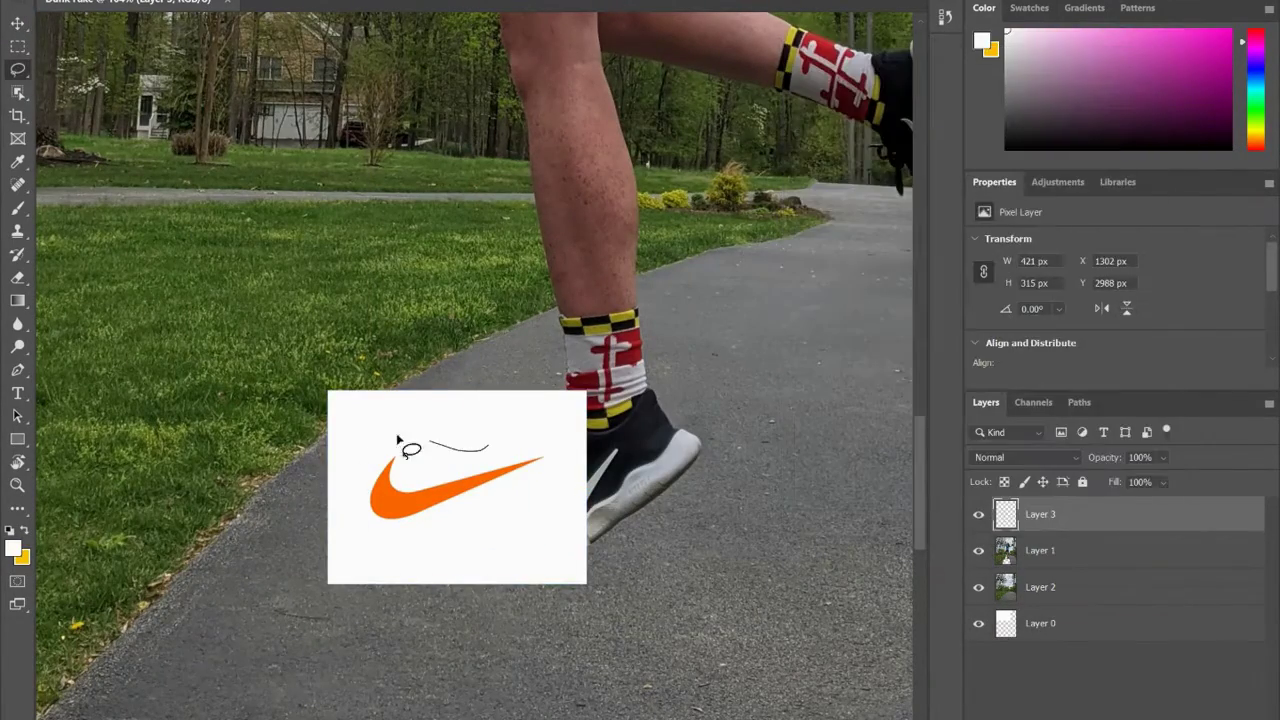
Step: Cut the orange swoosh on Layer 3 free of its white background
{"action": "left_click_drag", "start_coordinate": [414, 440], "coordinate": [380, 440]}
{"action": "right_click", "coordinate": [503, 457]}
{"action": "key", "text": "Escape"}
{"action": "left_click", "coordinate": [245, 3]}
{"action": "left_click", "coordinate": [249, 126]}
{"action": "key", "text": "Return"}
{"action": "mouse_move", "coordinate": [565, 414]}
{"action": "left_mouse_down"}
{"action": "mouse_move", "coordinate": [346, 566]}
{"action": "mouse_move", "coordinate": [437, 423]}
{"action": "mouse_move", "coordinate": [525, 418]}
{"action": "left_mouse_up"}
Step: Move, scale and rotate the orange swoosh so it lines up with the white swoosh on the planted shoe
{"action": "key", "text": "v"}
{"action": "left_click_drag", "start_coordinate": [436, 414], "coordinate": [406, 430]}
{"action": "left_click_drag", "start_coordinate": [363, 481], "coordinate": [440, 481]}
{"action": "key", "text": "Return"}
{"action": "scroll", "coordinate": [572, 491], "scroll_direction": "up", "scroll_amount": 8}
{"action": "left_click_drag", "start_coordinate": [207, 464], "coordinate": [637, 509]}
{"action": "left_click_drag", "start_coordinate": [424, 322], "coordinate": [410, 344]}
{"action": "key", "text": "Return"}
{"action": "left_click_drag", "start_coordinate": [580, 523], "coordinate": [549, 523]}
{"action": "left_click_drag", "start_coordinate": [414, 437], "coordinate": [415, 430]}
{"action": "key", "text": "Return"}
Step: Load the swoosh layer's pixels as a selection, hide Layer 3 and activate Layer 1 for cloning
{"action": "right_click", "coordinate": [1013, 516]}
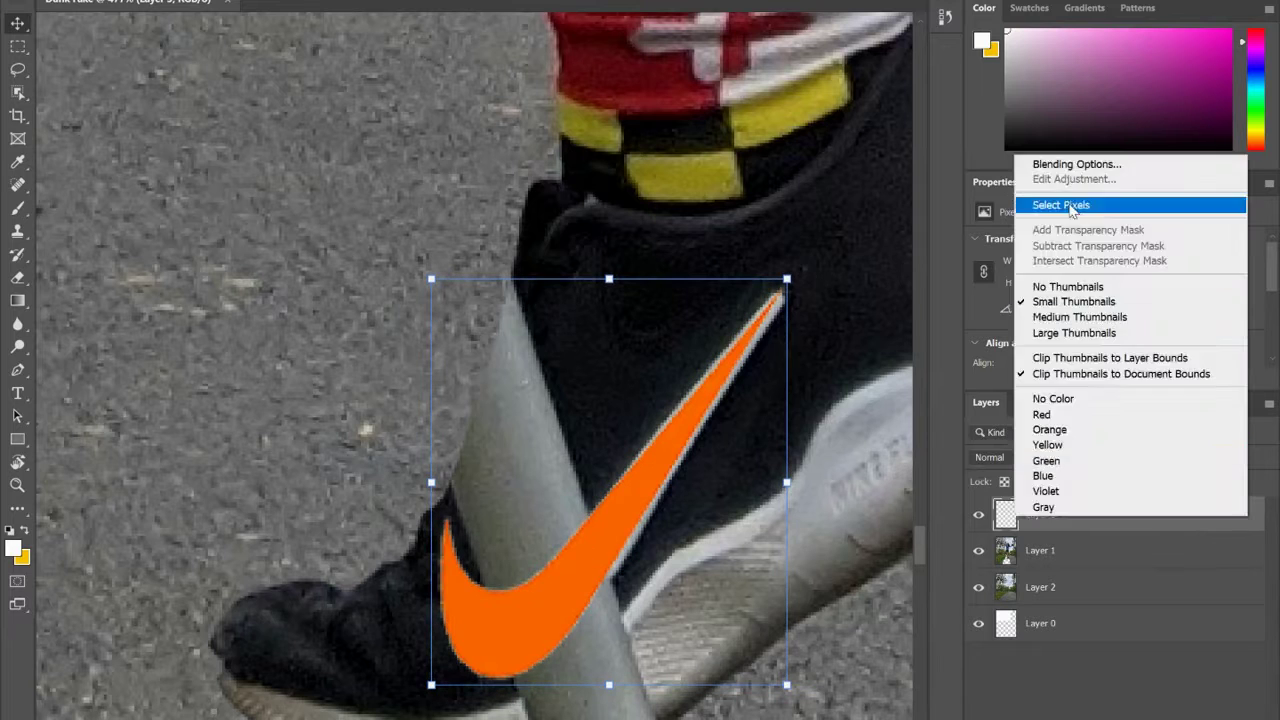
{"action": "left_click", "coordinate": [1072, 207]}
{"action": "left_click", "coordinate": [979, 515]}
{"action": "key", "text": "s"}
{"action": "left_click", "coordinate": [1040, 551]}
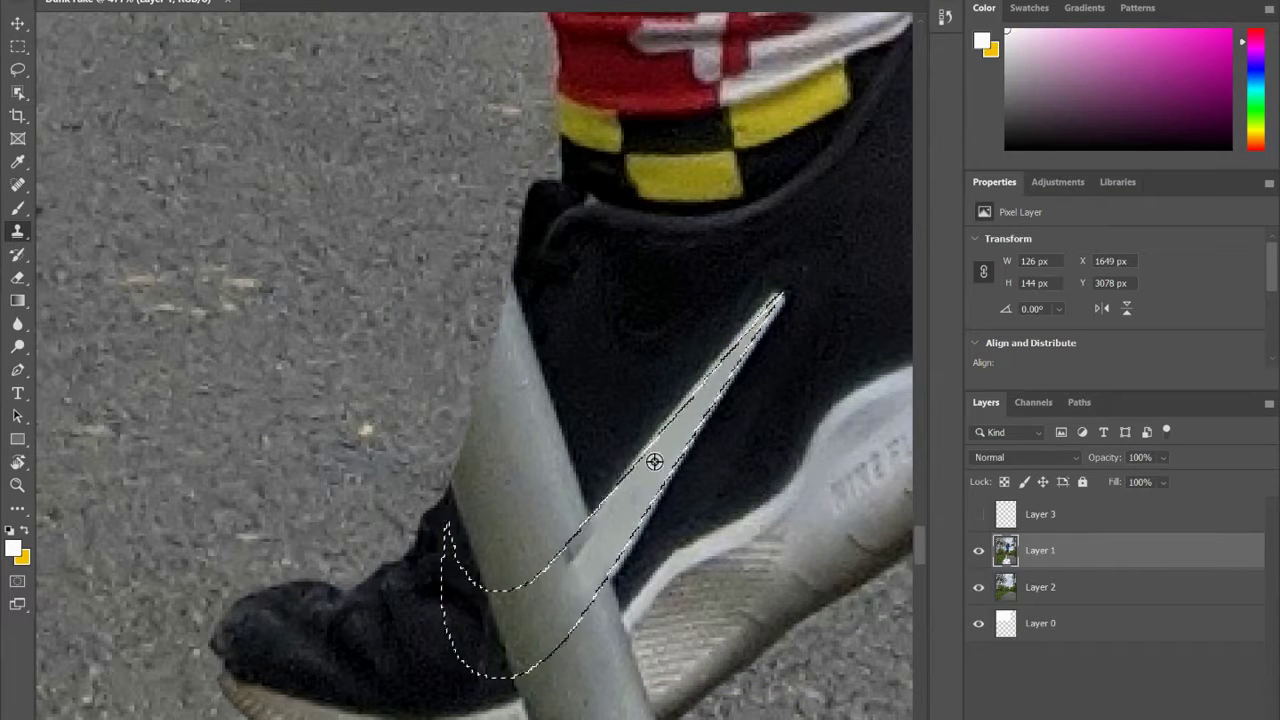
Step: Clone the shoe's light swoosh colour across the ladder pole inside the swoosh selection, and deselect
{"action": "mouse_move", "coordinate": [589, 553]}
{"action": "left_mouse_down"}
{"action": "mouse_move", "coordinate": [556, 468]}
{"action": "mouse_move", "coordinate": [617, 487]}
{"action": "left_mouse_up"}
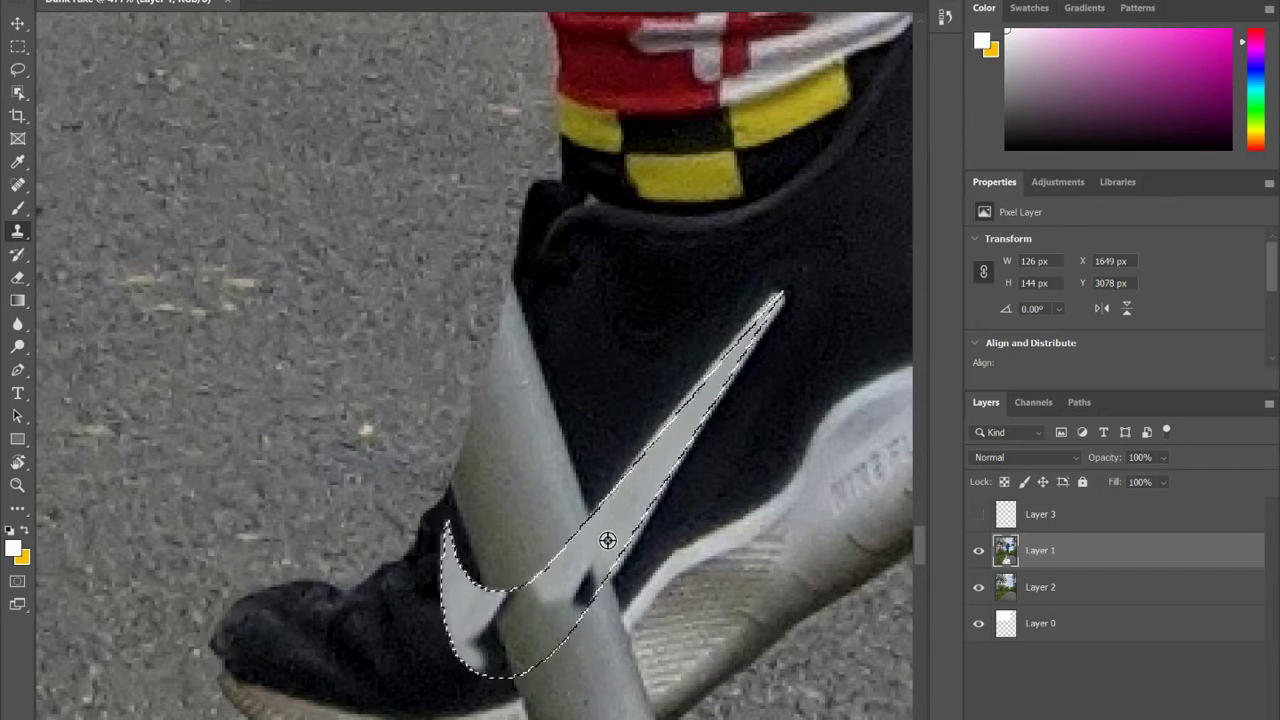
{"action": "mouse_move", "coordinate": [574, 591]}
{"action": "left_mouse_down"}
{"action": "mouse_move", "coordinate": [546, 607]}
{"action": "mouse_move", "coordinate": [528, 650]}
{"action": "mouse_move", "coordinate": [506, 598]}
{"action": "left_mouse_up"}
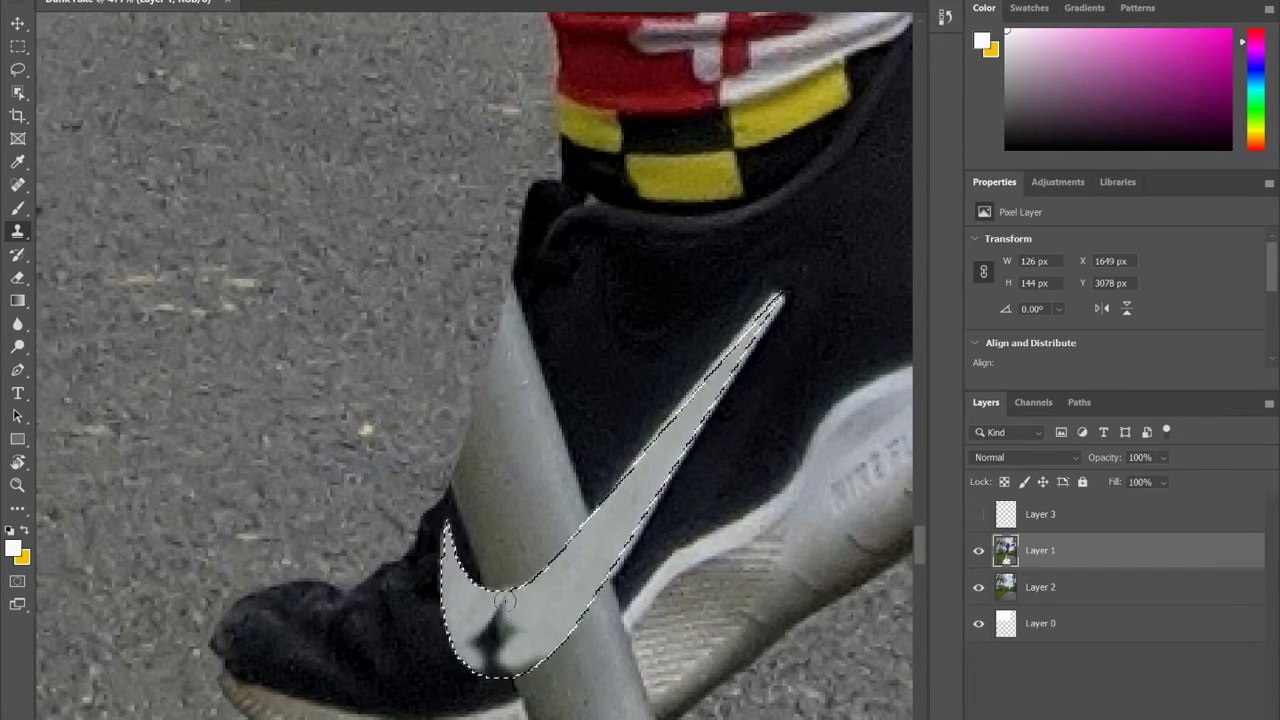
{"action": "key", "text": "ctrl+d"}
Step: Step back through the history to undo the latest swoosh clone strokes, and drop the selection
{"action": "key", "text": "l"}
{"action": "key", "text": "z"}
{"action": "mouse_move", "coordinate": [505, 548]}
{"action": "left_mouse_down"}
{"action": "mouse_move", "coordinate": [350, 582]}
{"action": "mouse_move", "coordinate": [632, 539]}
{"action": "left_mouse_up"}
{"action": "key", "text": "ctrl+z"}
{"action": "left_click", "coordinate": [945, 17]}
{"action": "left_click", "coordinate": [945, 17]}
{"action": "key", "text": "Delete"}
{"action": "key", "text": "ctrl+z"}
{"action": "left_click", "coordinate": [945, 17]}
{"action": "left_click", "coordinate": [825, 78]}
{"action": "left_click", "coordinate": [945, 17]}
{"action": "key", "text": "ctrl+z"}
{"action": "key", "text": "ctrl+shift+z"}
{"action": "key", "text": "ctrl+shift+z"}
{"action": "key", "text": "ctrl+shift+z"}
{"action": "key", "text": "ctrl+z"}
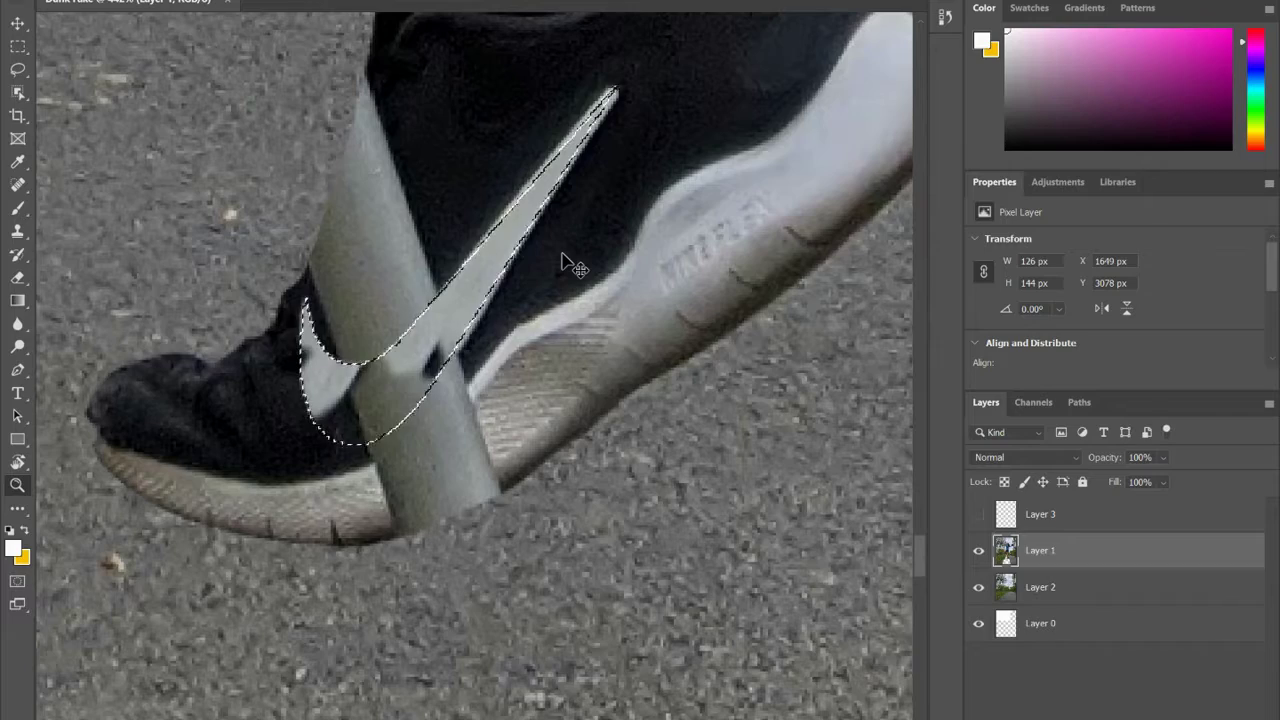
{"action": "key", "text": "l"}
{"action": "key", "text": "ctrl+d"}
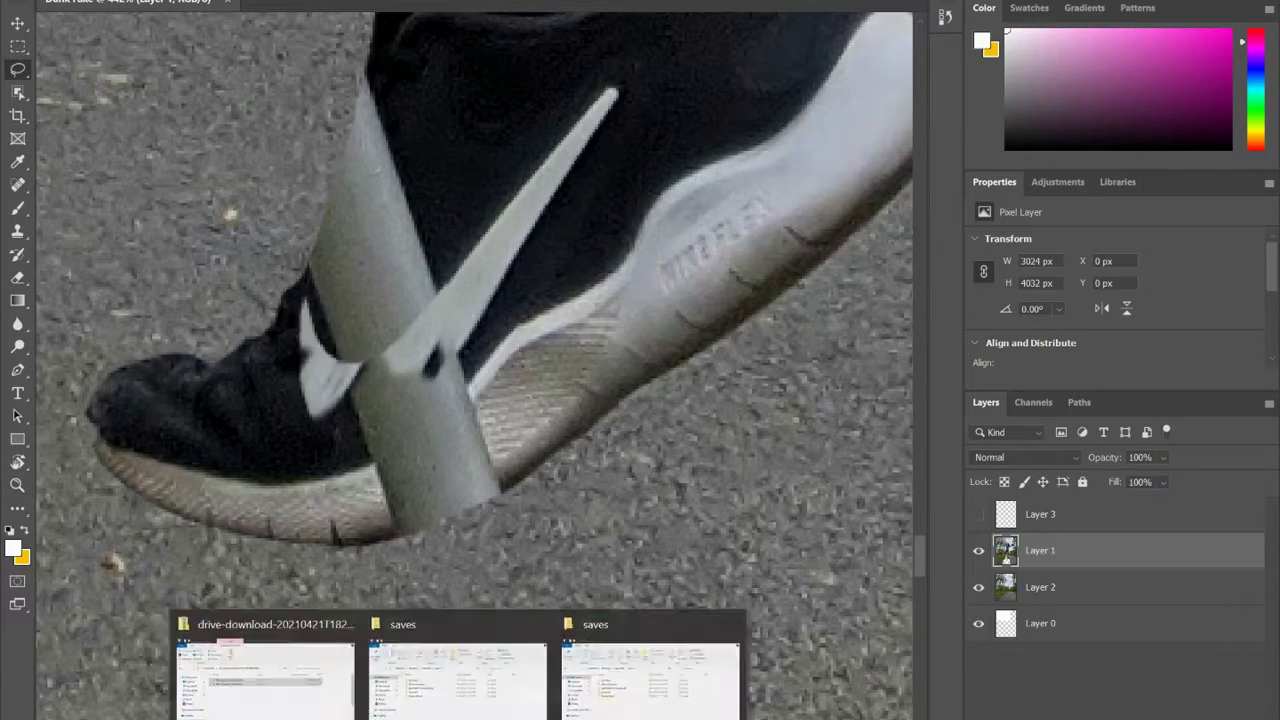
Step: Bring the original ladder photo into the document as Layer 4 and toggle its visibility for comparison
{"action": "left_click", "coordinate": [38, 1]}
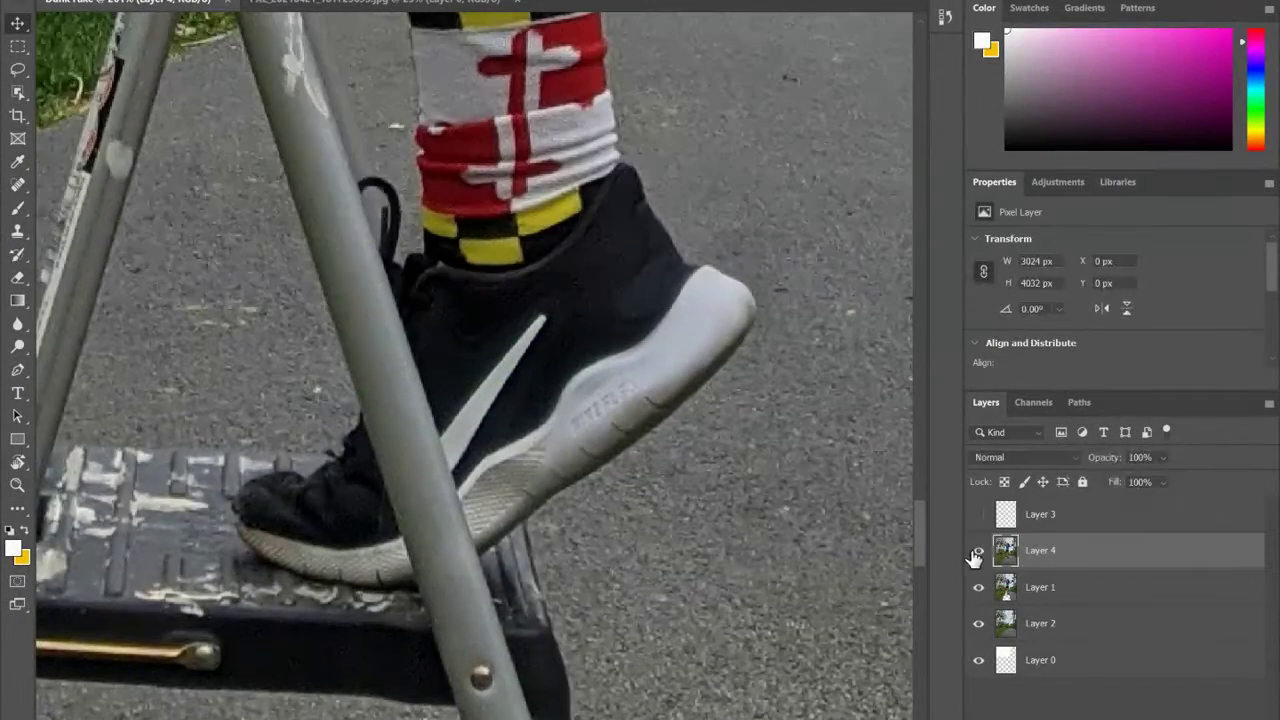
{"action": "left_click", "coordinate": [978, 550]}
{"action": "left_click", "coordinate": [978, 550]}
Step: Move Layer 4 beneath Layer 1 and erase on Layer 1 over the shoe and pole
{"action": "left_click_drag", "start_coordinate": [1060, 551], "coordinate": [1109, 605]}
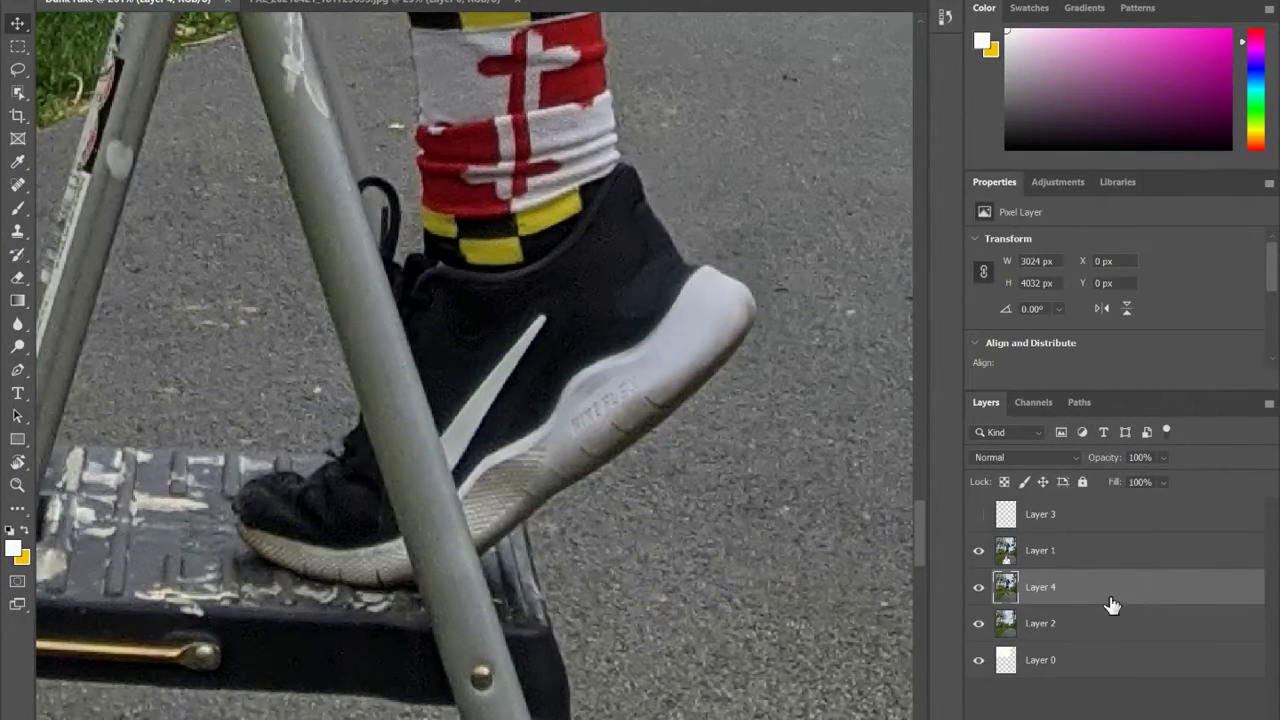
{"action": "key", "text": "e"}
{"action": "left_click", "coordinate": [1085, 563]}
{"action": "left_click_drag", "start_coordinate": [362, 455], "coordinate": [380, 492]}
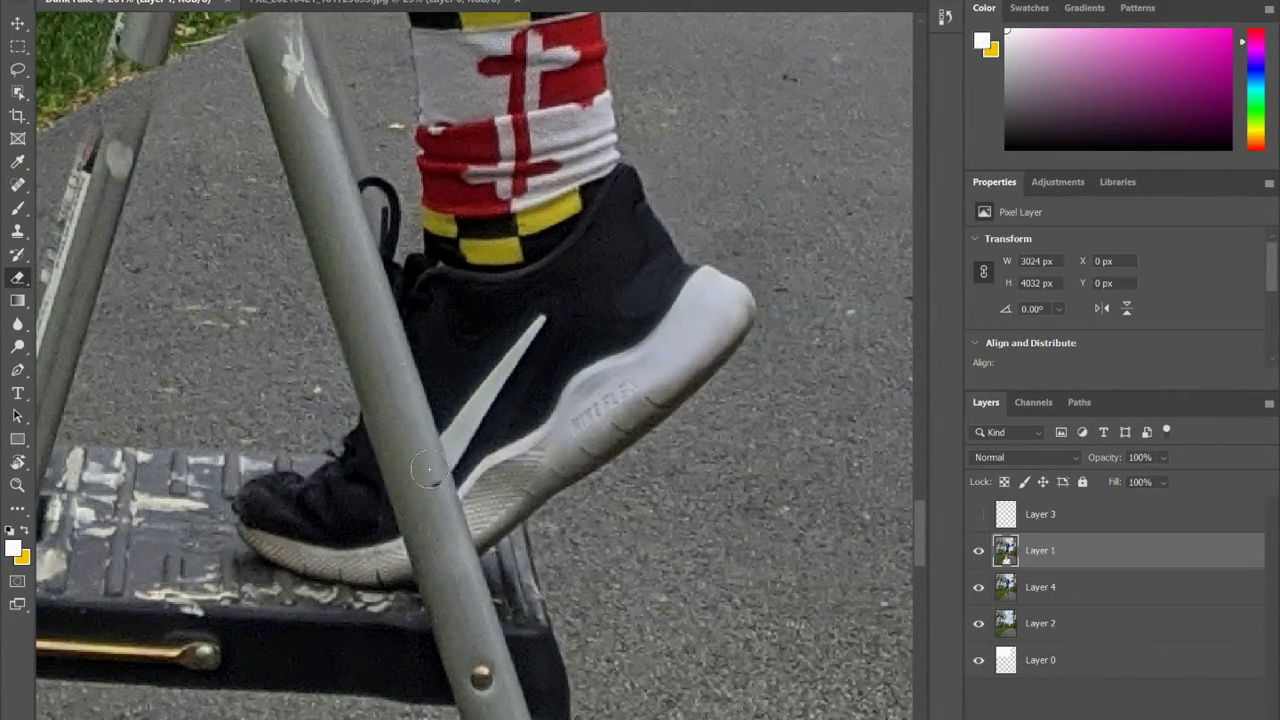
Step: Try to lasso the shoe area, copy it to a new layer and shift it
{"action": "left_click", "coordinate": [979, 553]}
{"action": "left_click", "coordinate": [979, 553]}
{"action": "key", "text": "l"}
{"action": "left_click_drag", "start_coordinate": [624, 102], "coordinate": [616, 126]}
{"action": "key", "text": "ctrl+j"}
{"action": "key", "text": "v"}
{"action": "left_click_drag", "start_coordinate": [586, 468], "coordinate": [594, 463]}
Step: Undo the shoe copy, the erasing and the reordering of Layer 4
{"action": "key", "text": "ctrl+z"}
{"action": "key", "text": "ctrl+z"}
{"action": "key", "text": "ctrl+z"}
{"action": "key", "text": "ctrl+z"}
{"action": "key", "text": "ctrl+z"}
Step: Compare the edited shoe with the original by toggling the visibility of Layer 4 and Layer 1
{"action": "left_click", "coordinate": [979, 550]}
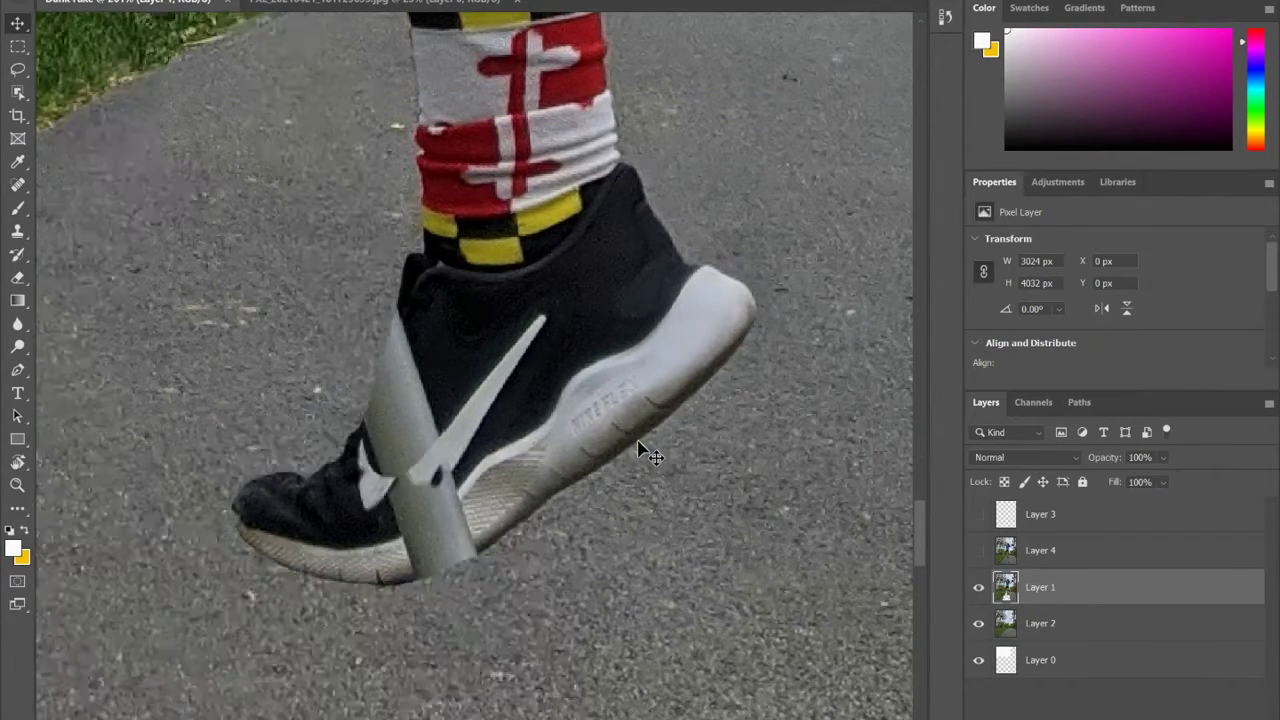
{"action": "left_click", "coordinate": [979, 587]}
{"action": "left_click", "coordinate": [979, 550]}
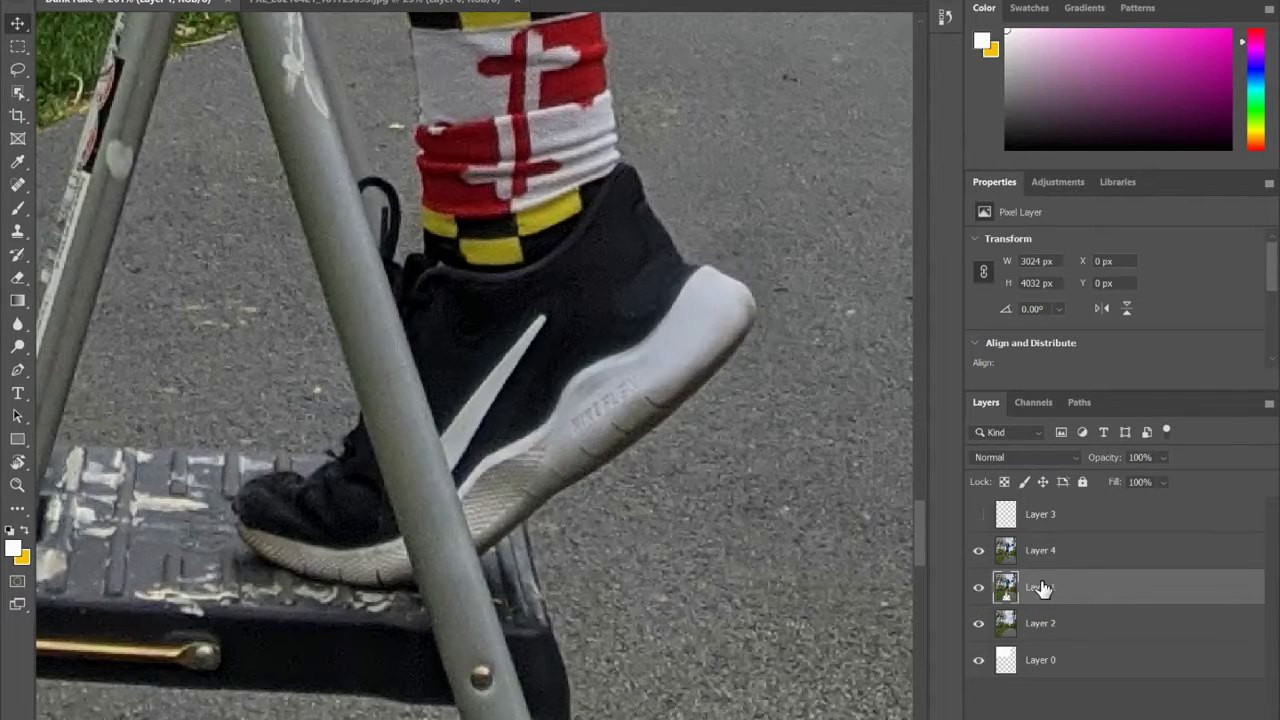
Step: Move Layer 1 above Layer 4, copy the lassoed lower shoe area from Layer 4 to a new layer and hide Layer 4
{"action": "left_click_drag", "start_coordinate": [981, 590], "coordinate": [1065, 552]}
{"action": "left_click", "coordinate": [979, 550]}
{"action": "left_click", "coordinate": [673, 415]}
{"action": "key", "text": "k"}
{"action": "left_click_drag", "start_coordinate": [695, 250], "coordinate": [802, 160]}
{"action": "key", "text": "ctrl+z"}
{"action": "key", "text": "l"}
{"action": "key", "text": "ctrl+j"}
{"action": "left_click", "coordinate": [980, 623]}
{"action": "left_click", "coordinate": [979, 551]}
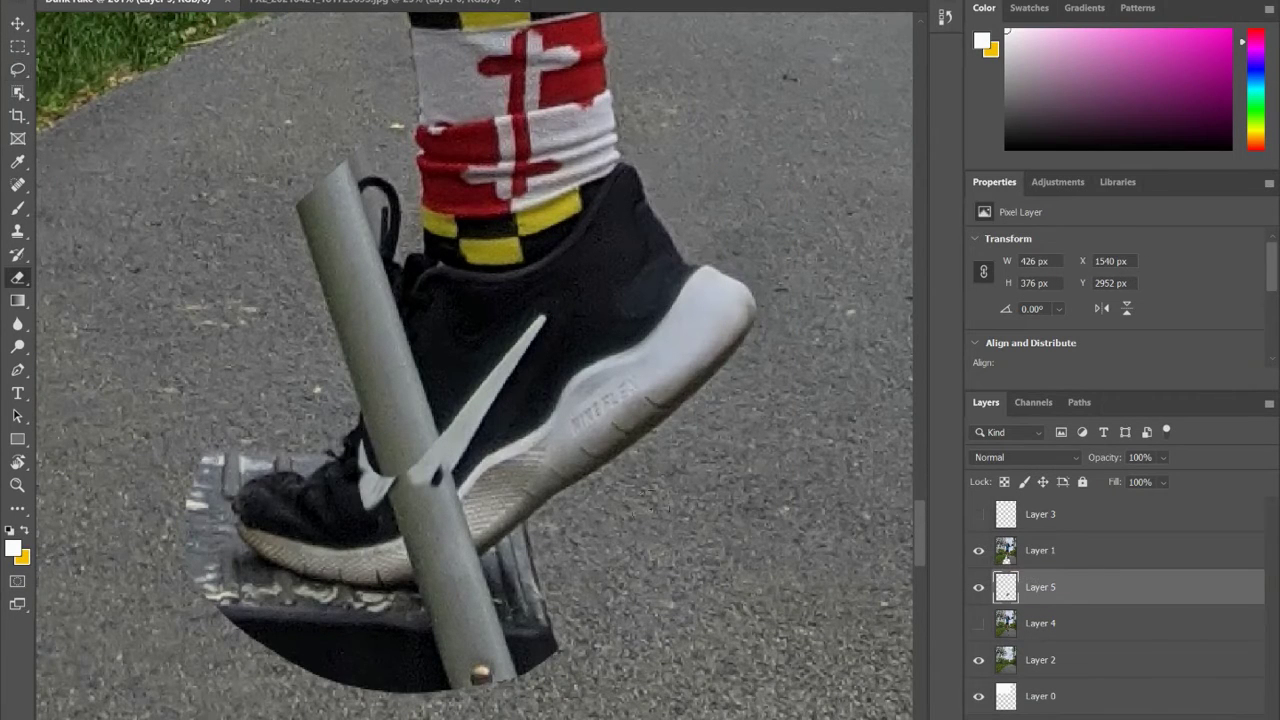
Step: Erase the leftover swoosh around the pole on Layer 1 and merge the layer with the copied shoe piece
{"action": "left_click", "coordinate": [1072, 556]}
{"action": "left_click_drag", "start_coordinate": [368, 453], "coordinate": [431, 482]}
{"action": "left_click", "coordinate": [1091, 588], "text": "ctrl"}
{"action": "right_click", "coordinate": [1091, 586]}
{"action": "left_click", "coordinate": [910, 520]}
Step: Remove the pole, loose laces and ladder step surrounding the shoe on Layer 1, leaving only the shoe's outline
{"action": "left_click", "coordinate": [945, 17]}
{"action": "key", "text": "y"}
{"action": "mouse_move", "coordinate": [342, 192]}
{"action": "left_mouse_down"}
{"action": "mouse_move", "coordinate": [350, 317]}
{"action": "mouse_move", "coordinate": [303, 353]}
{"action": "left_mouse_up"}
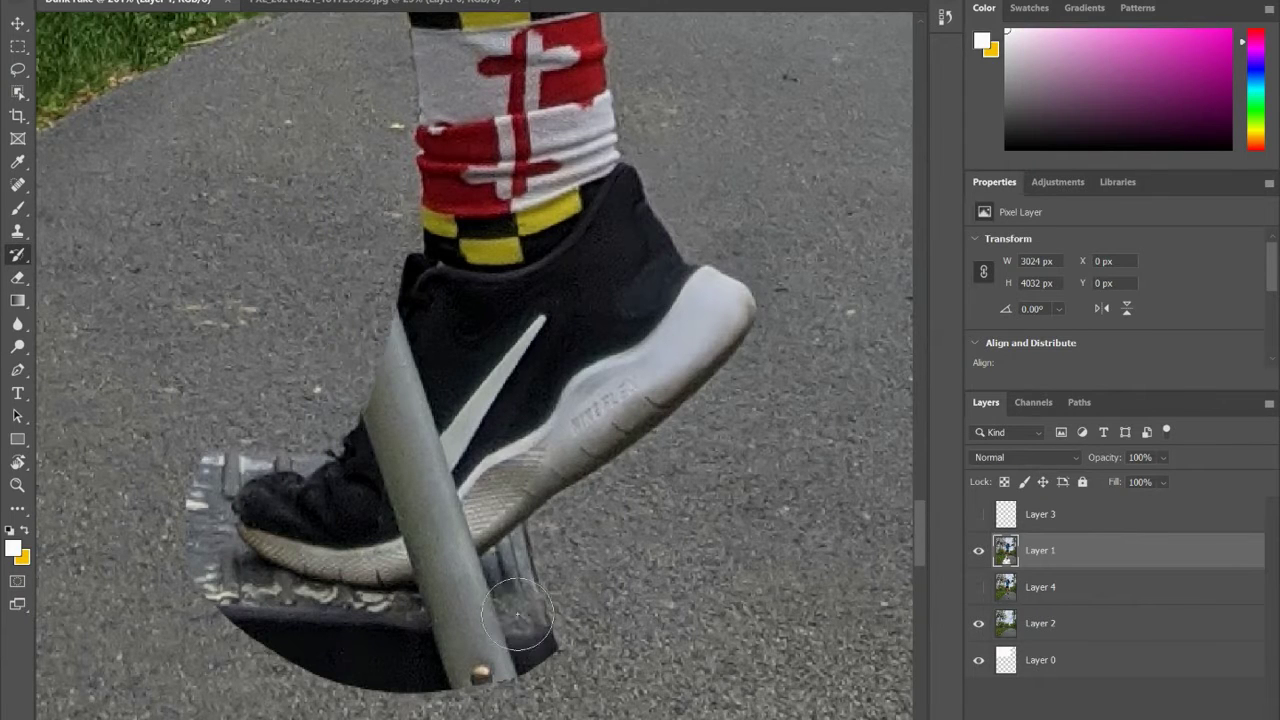
{"action": "left_click_drag", "start_coordinate": [517, 614], "coordinate": [532, 556]}
{"action": "key", "text": "bracketright"}
{"action": "key", "text": "bracketright"}
{"action": "mouse_move", "coordinate": [319, 433]}
{"action": "left_mouse_down"}
{"action": "mouse_move", "coordinate": [195, 501]}
{"action": "mouse_move", "coordinate": [430, 660]}
{"action": "left_mouse_up"}
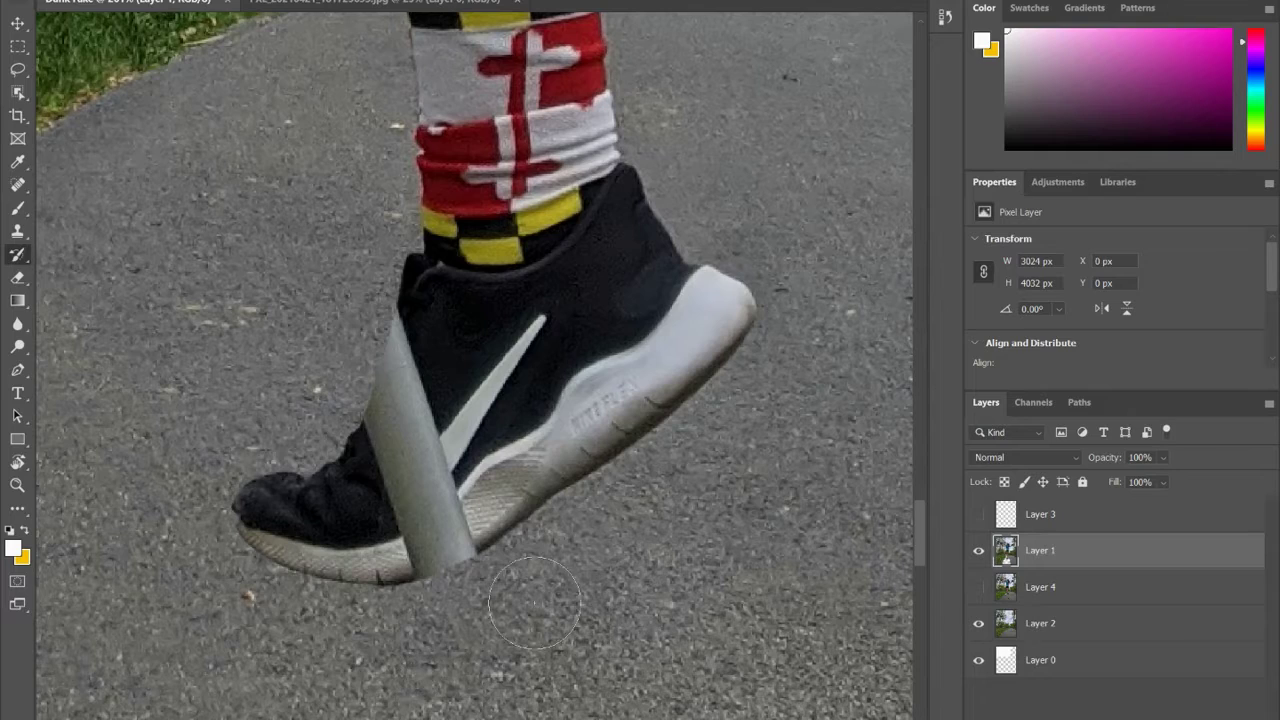
Step: Compare the cleaned-up shoe with the layers below by toggling the visibility of Layer 4 and Layer 2
{"action": "key", "text": "e"}
{"action": "left_click", "coordinate": [979, 588]}
{"action": "left_click", "coordinate": [979, 588]}
{"action": "left_click", "coordinate": [979, 625]}
{"action": "key", "text": "z"}
{"action": "left_click_drag", "start_coordinate": [840, 505], "coordinate": [692, 501]}
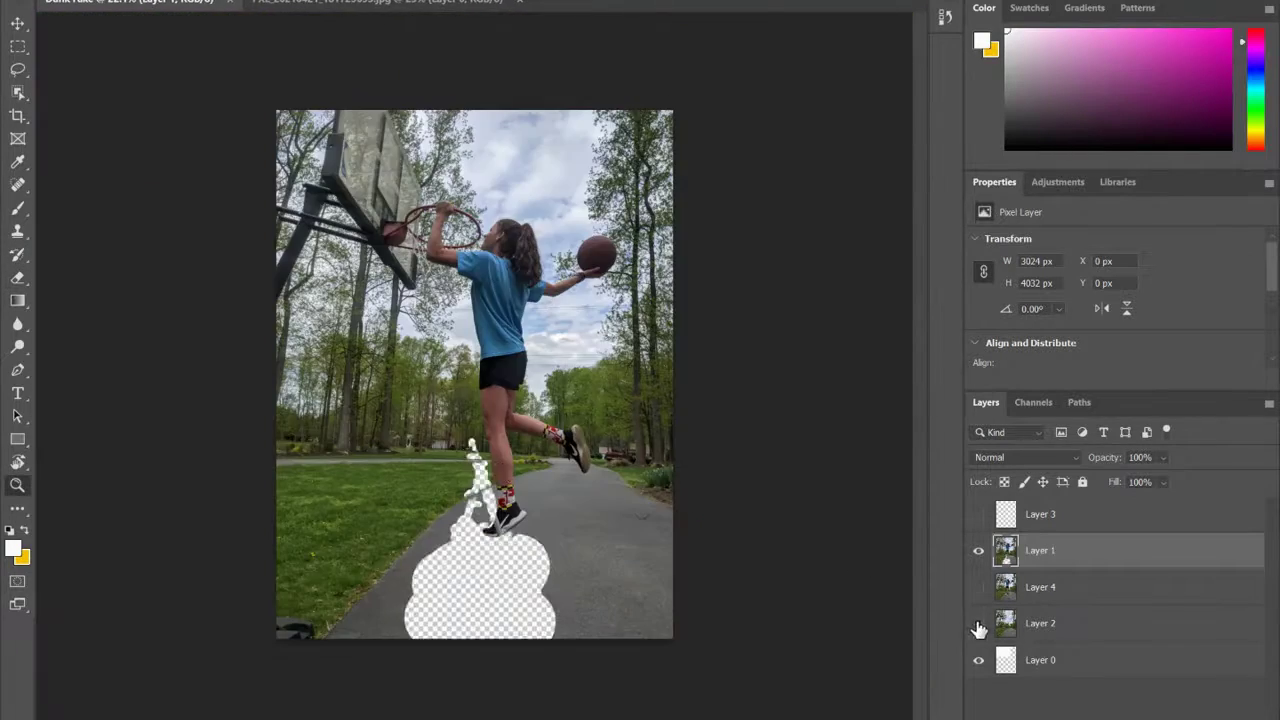
{"action": "left_click", "coordinate": [979, 625]}
Step: Align Layer 3's orange swoosh with the shoe's logo, load it as a selection and clone the logo's light colour into it on Layer 1
{"action": "left_click_drag", "start_coordinate": [494, 523], "coordinate": [600, 520]}
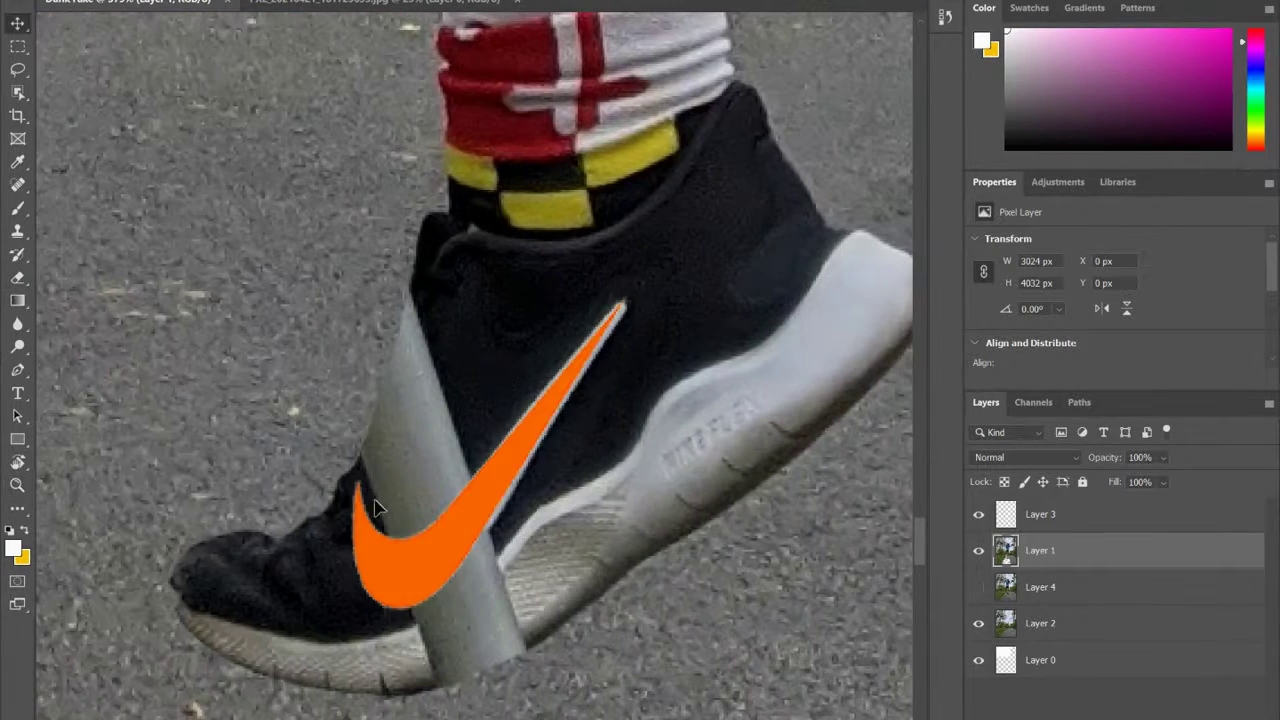
{"action": "left_click_drag", "start_coordinate": [485, 463], "coordinate": [493, 482]}
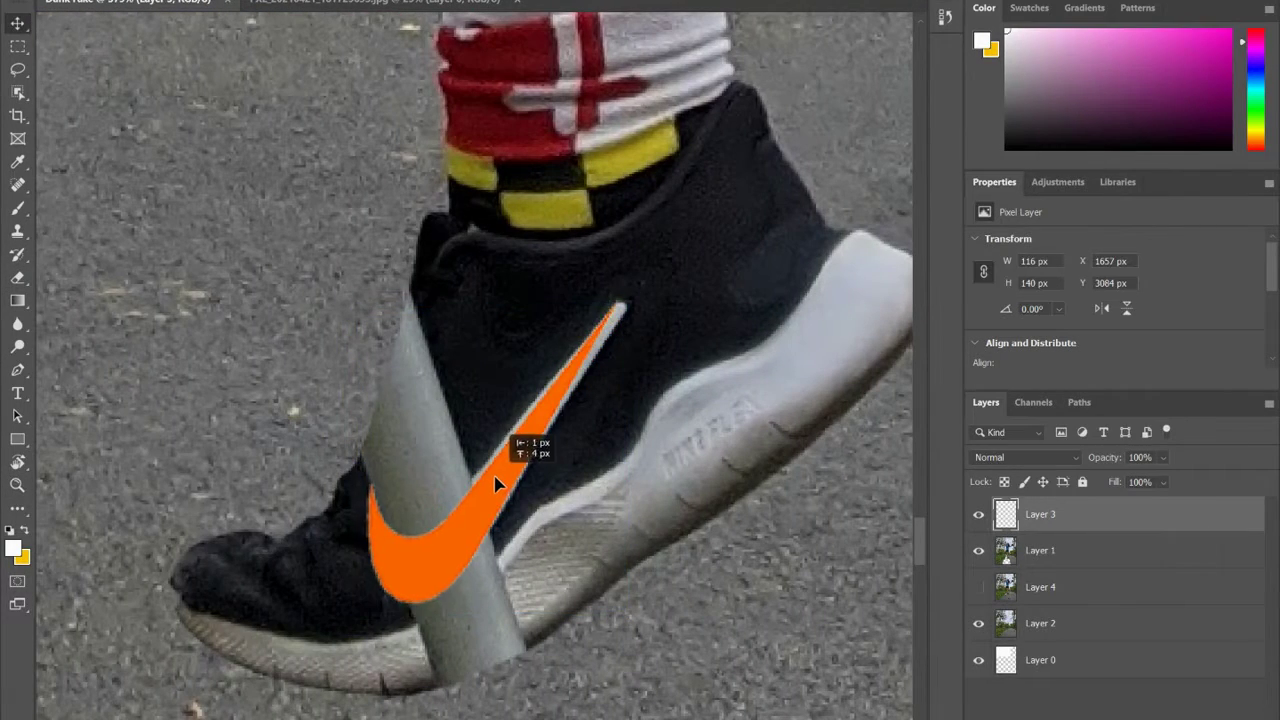
{"action": "left_click", "coordinate": [1004, 514], "text": "ctrl"}
{"action": "left_click", "coordinate": [1040, 550]}
{"action": "left_click", "coordinate": [978, 514]}
{"action": "key", "text": "s"}
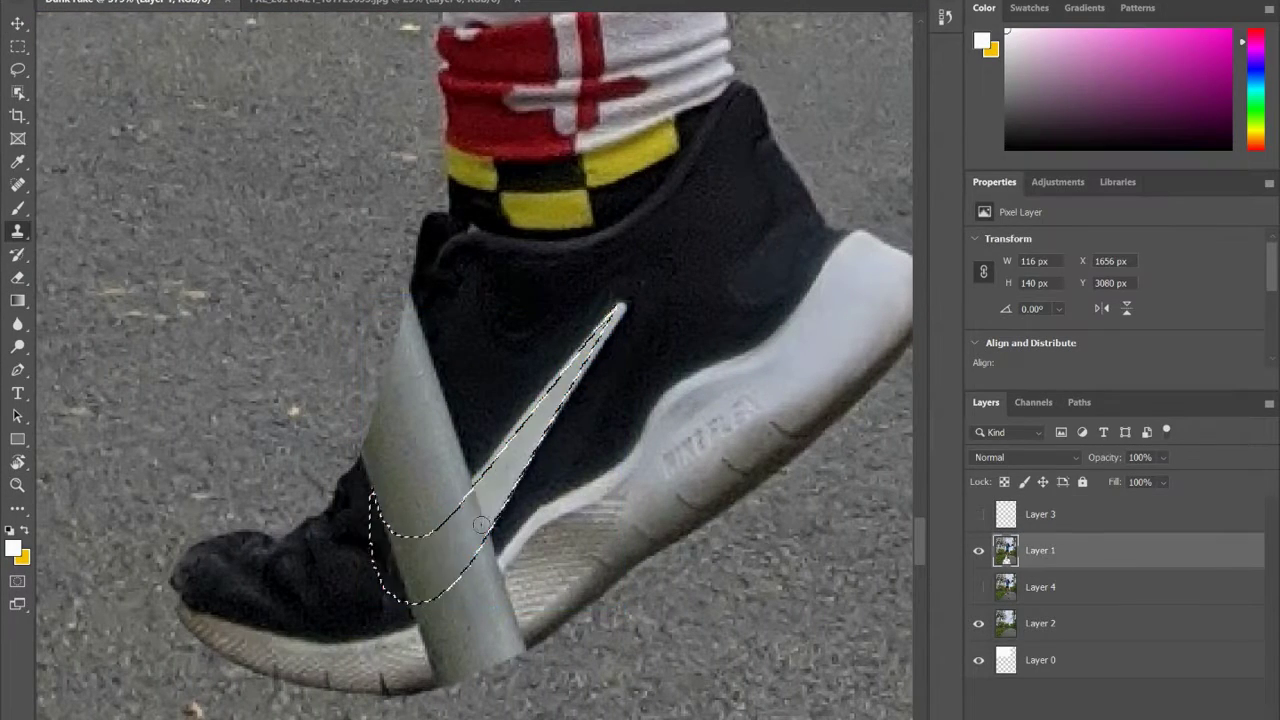
{"action": "mouse_move", "coordinate": [470, 544]}
{"action": "left_mouse_down"}
{"action": "mouse_move", "coordinate": [410, 580]}
{"action": "mouse_move", "coordinate": [416, 564]}
{"action": "mouse_move", "coordinate": [389, 551]}
{"action": "mouse_move", "coordinate": [366, 514]}
{"action": "left_mouse_up"}
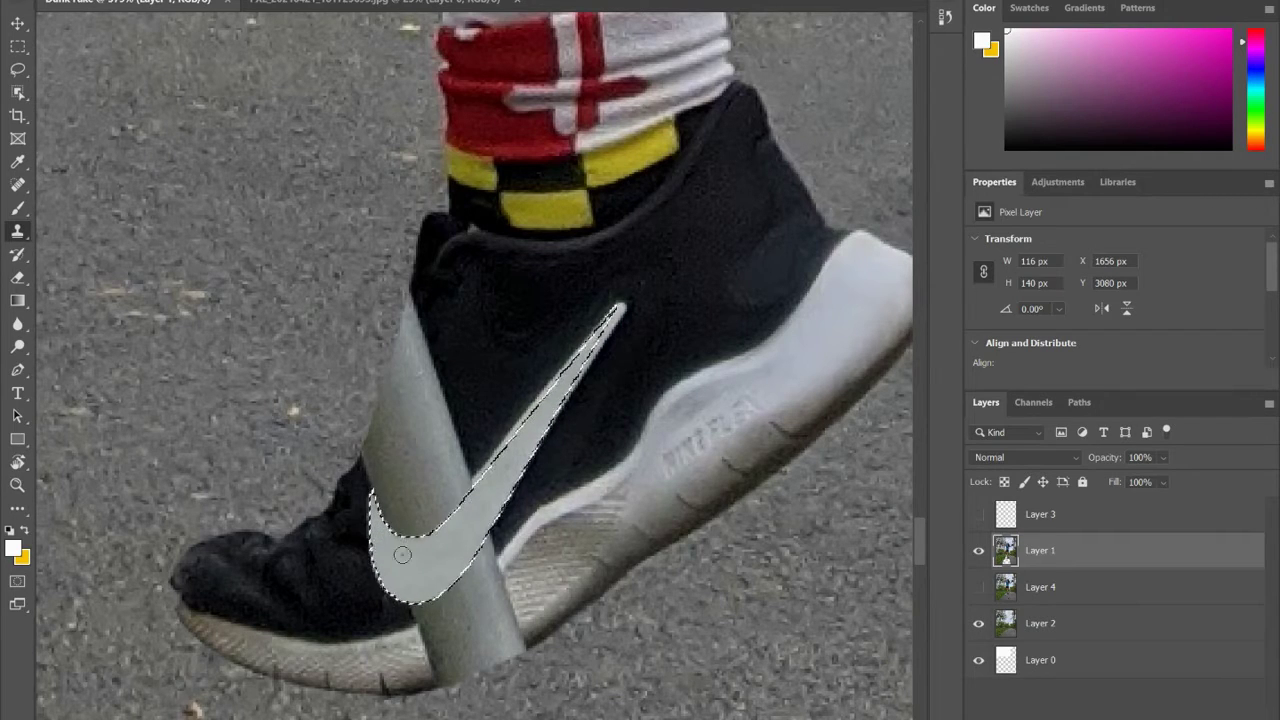
Step: Deselect the swoosh and clone black shoe fabric over the pole above it
{"action": "key", "text": "l"}
{"action": "key", "text": "ctrl+d"}
{"action": "key", "text": "z"}
{"action": "mouse_move", "coordinate": [376, 340]}
{"action": "left_mouse_down"}
{"action": "mouse_move", "coordinate": [241, 346]}
{"action": "mouse_move", "coordinate": [380, 343]}
{"action": "left_mouse_up"}
{"action": "key", "text": "s"}
{"action": "left_click_drag", "start_coordinate": [431, 399], "coordinate": [450, 480]}
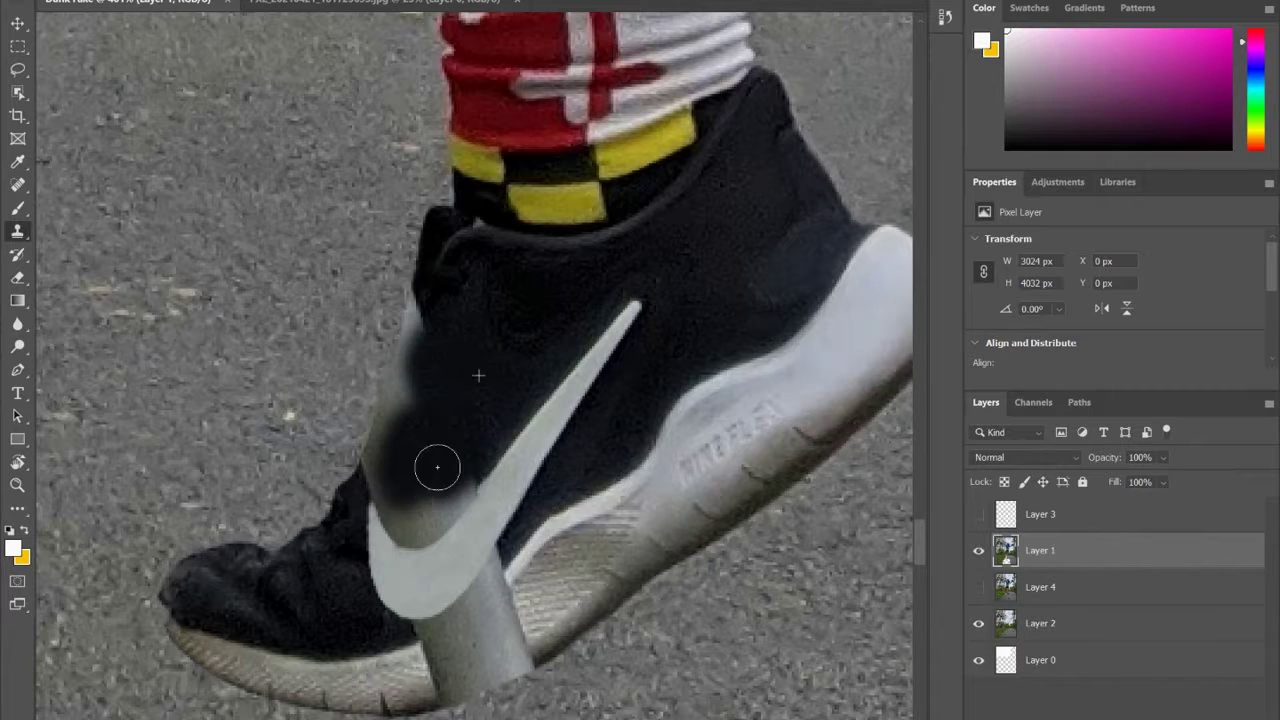
Step: Load Layer 1's pixels as a selection and clone black fabric over the remaining pole up to the shoe's front edge
{"action": "right_click", "coordinate": [1057, 557]}
{"action": "left_click", "coordinate": [1105, 595]}
{"action": "right_click", "coordinate": [1004, 552]}
{"action": "left_click", "coordinate": [1040, 222]}
{"action": "left_click_drag", "start_coordinate": [412, 306], "coordinate": [374, 450]}
{"action": "left_click", "coordinate": [74, 1]}
{"action": "double_click", "coordinate": [140, 240]}
{"action": "mouse_move", "coordinate": [432, 517]}
{"action": "left_mouse_down"}
{"action": "mouse_move", "coordinate": [455, 472]}
{"action": "mouse_move", "coordinate": [408, 503]}
{"action": "mouse_move", "coordinate": [432, 492]}
{"action": "left_mouse_up"}
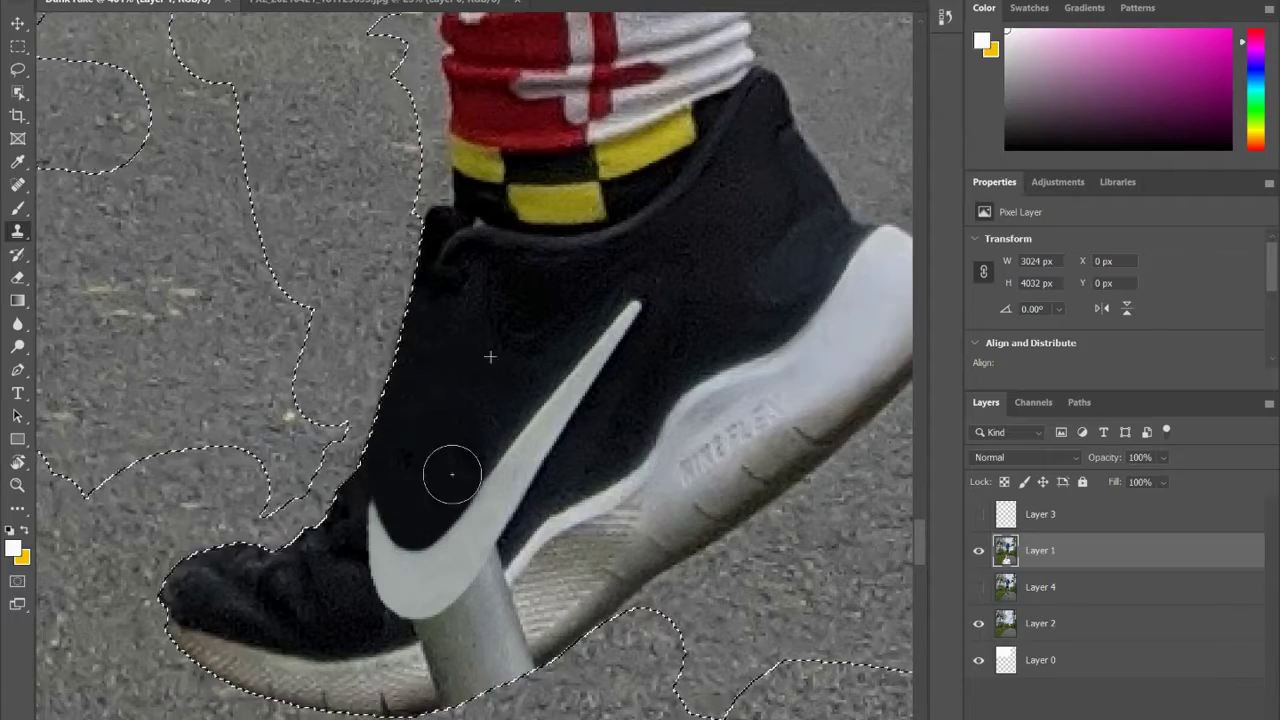
{"action": "left_click_drag", "start_coordinate": [479, 424], "coordinate": [565, 330]}
Step: Examine the rebuilt swoosh and black fabric both in the whole picture and close up
{"action": "key", "text": "z"}
{"action": "left_click_drag", "start_coordinate": [443, 306], "coordinate": [297, 306]}
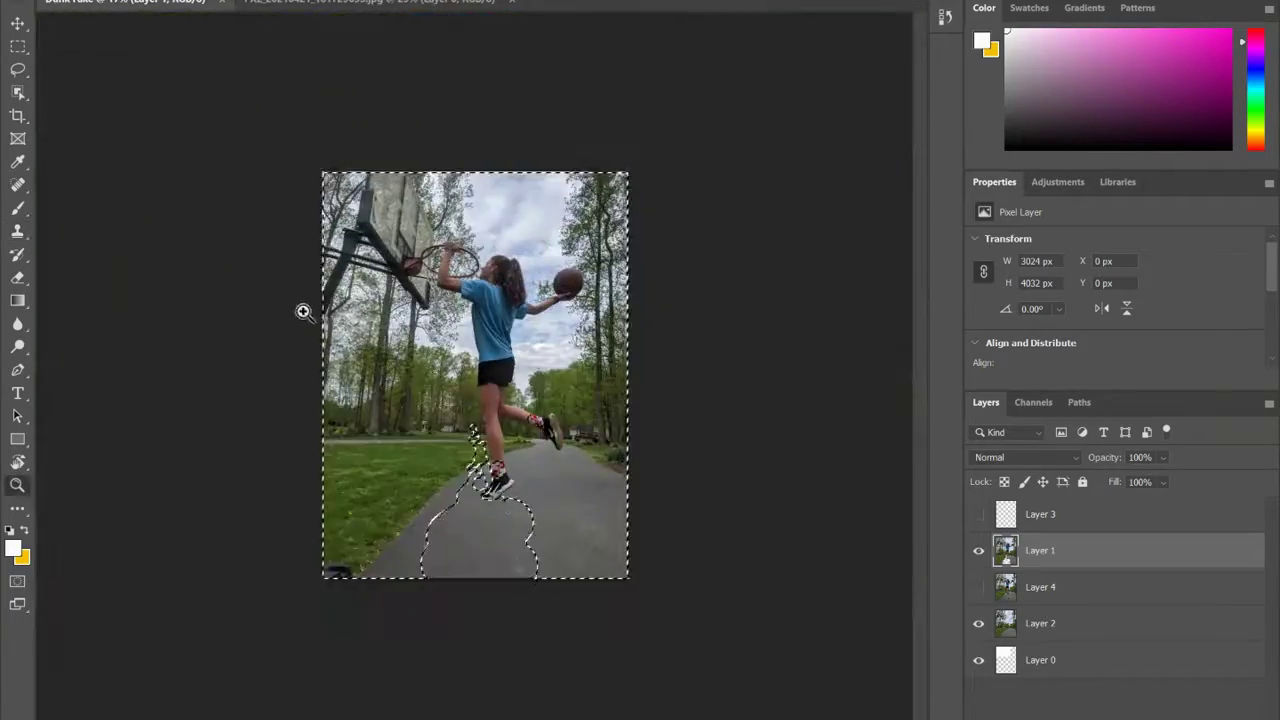
{"action": "left_click_drag", "start_coordinate": [494, 485], "coordinate": [626, 569]}
{"action": "left_click_drag", "start_coordinate": [422, 376], "coordinate": [458, 380]}
{"action": "key", "text": "s"}
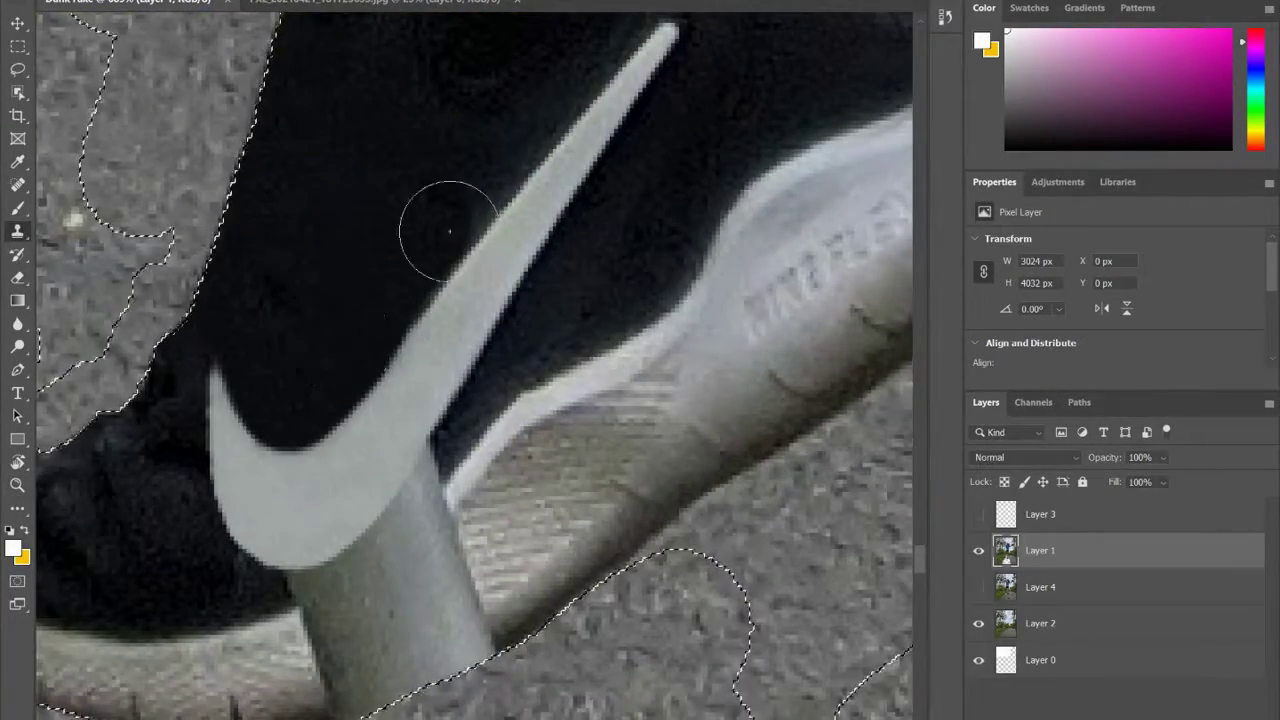
{"action": "key", "text": "z"}
{"action": "left_click_drag", "start_coordinate": [422, 333], "coordinate": [370, 330]}
{"action": "left_click", "coordinate": [18, 230]}
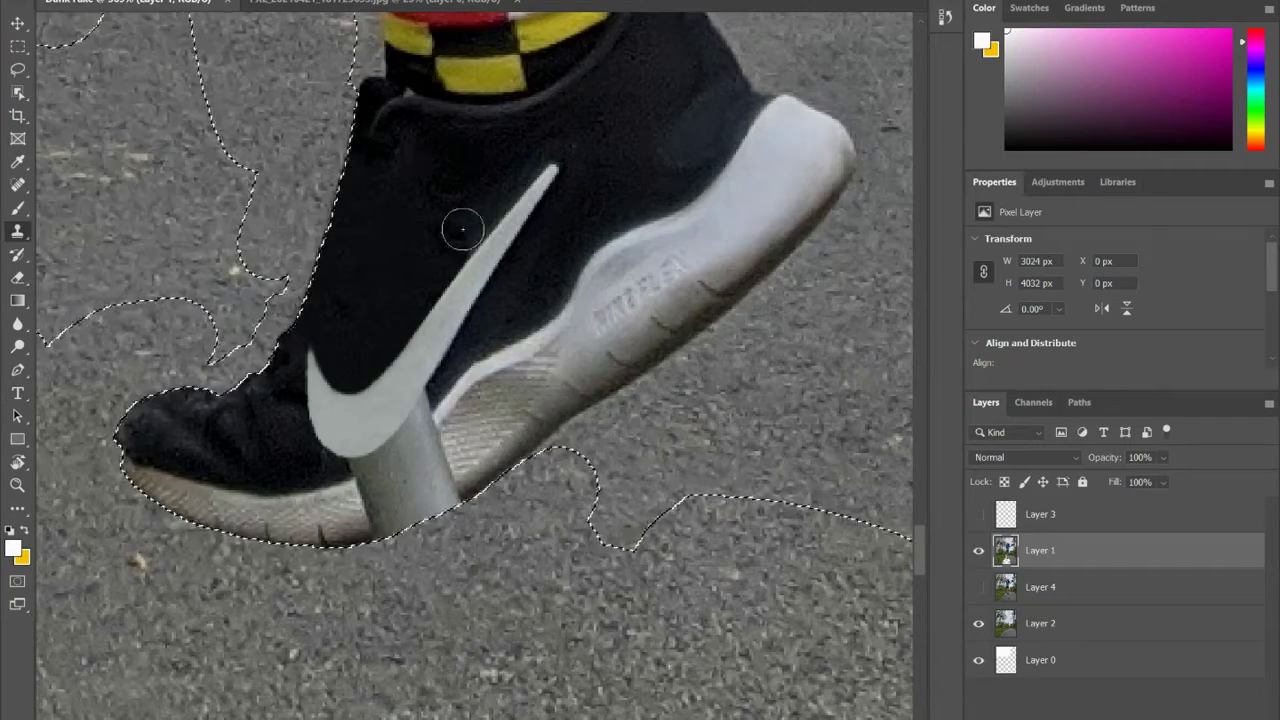
Step: Deselect everything and erase the orange swoosh from Layer 3
{"action": "left_click", "coordinate": [1040, 516]}
{"action": "key", "text": "ctrl+d"}
{"action": "key", "text": "ctrl+0"}
{"action": "key", "text": "z"}
{"action": "left_click", "coordinate": [573, 516]}
{"action": "left_click", "coordinate": [1060, 552]}
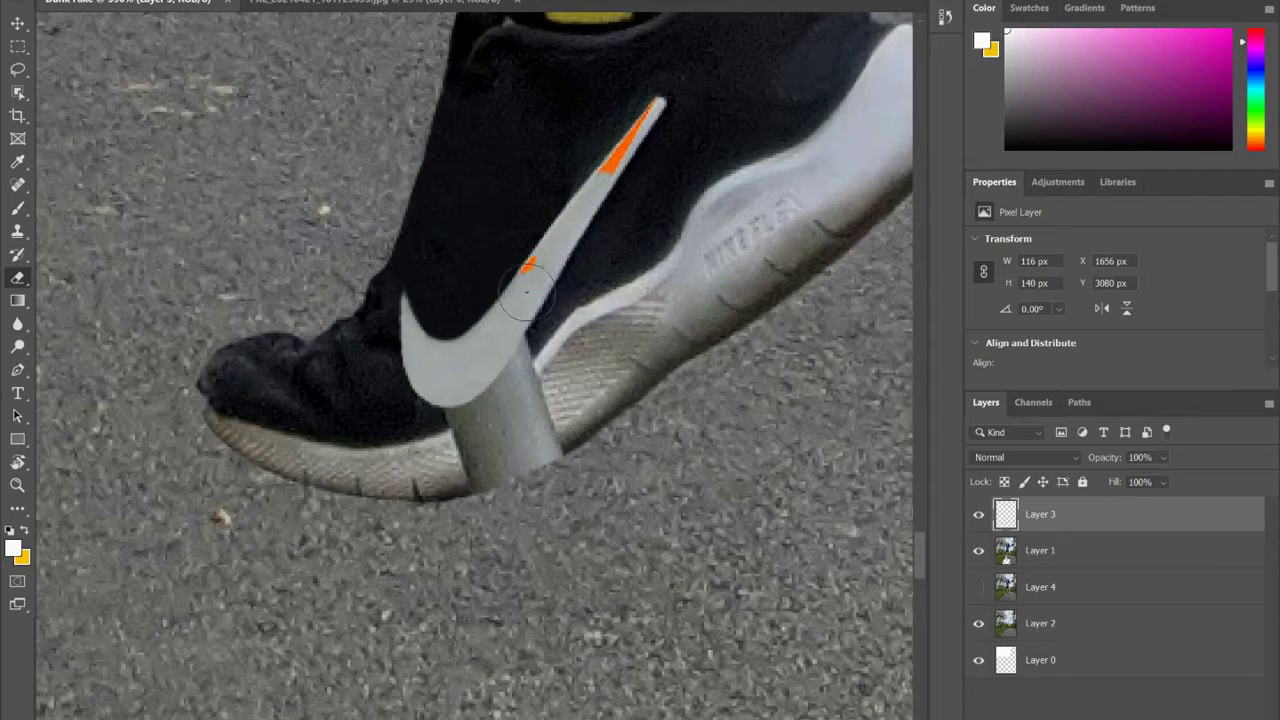
{"action": "left_click", "coordinate": [574, 358]}
Step: Paint two black guide curves on Layer 3 along the swoosh's lower edge and across the pole where the sole begins
{"action": "key", "text": "b"}
{"action": "key", "text": "d"}
{"action": "mouse_move", "coordinate": [522, 280]}
{"action": "left_mouse_down"}
{"action": "mouse_move", "coordinate": [450, 395]}
{"action": "mouse_move", "coordinate": [330, 510]}
{"action": "mouse_move", "coordinate": [243, 495]}
{"action": "left_mouse_up"}
{"action": "mouse_move", "coordinate": [310, 618]}
{"action": "left_mouse_down"}
{"action": "mouse_move", "coordinate": [580, 414]}
{"action": "mouse_move", "coordinate": [605, 380]}
{"action": "left_mouse_up"}
Step: Clone dark shoe fabric beneath the swoosh on Layer 1, checking it against Layer 3's guide curves
{"action": "key", "text": "s"}
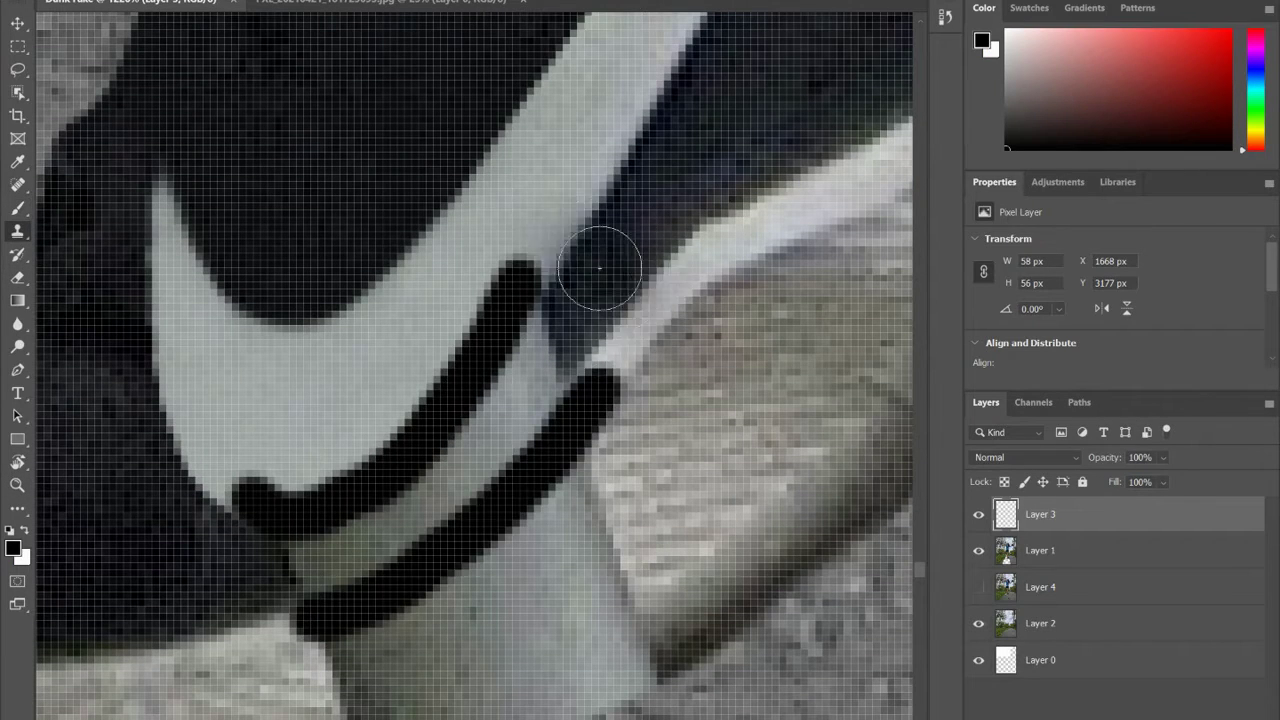
{"action": "left_click", "coordinate": [1127, 556]}
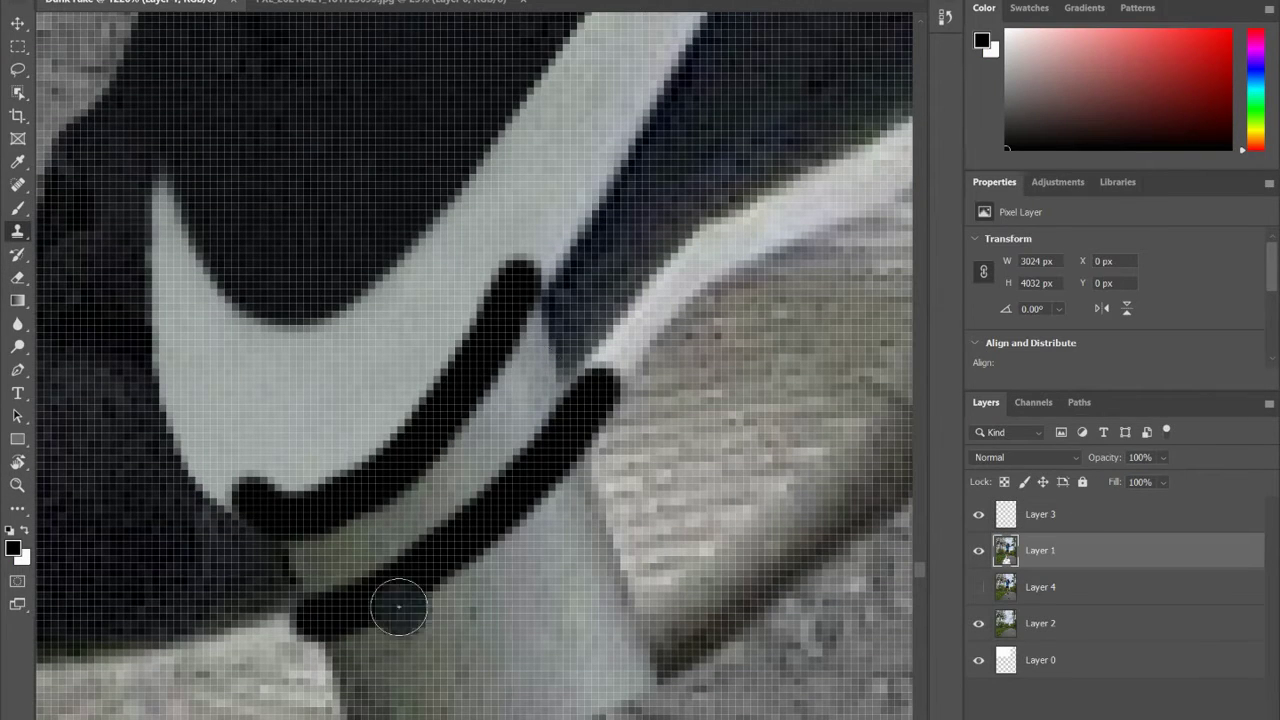
{"action": "left_click", "coordinate": [980, 515]}
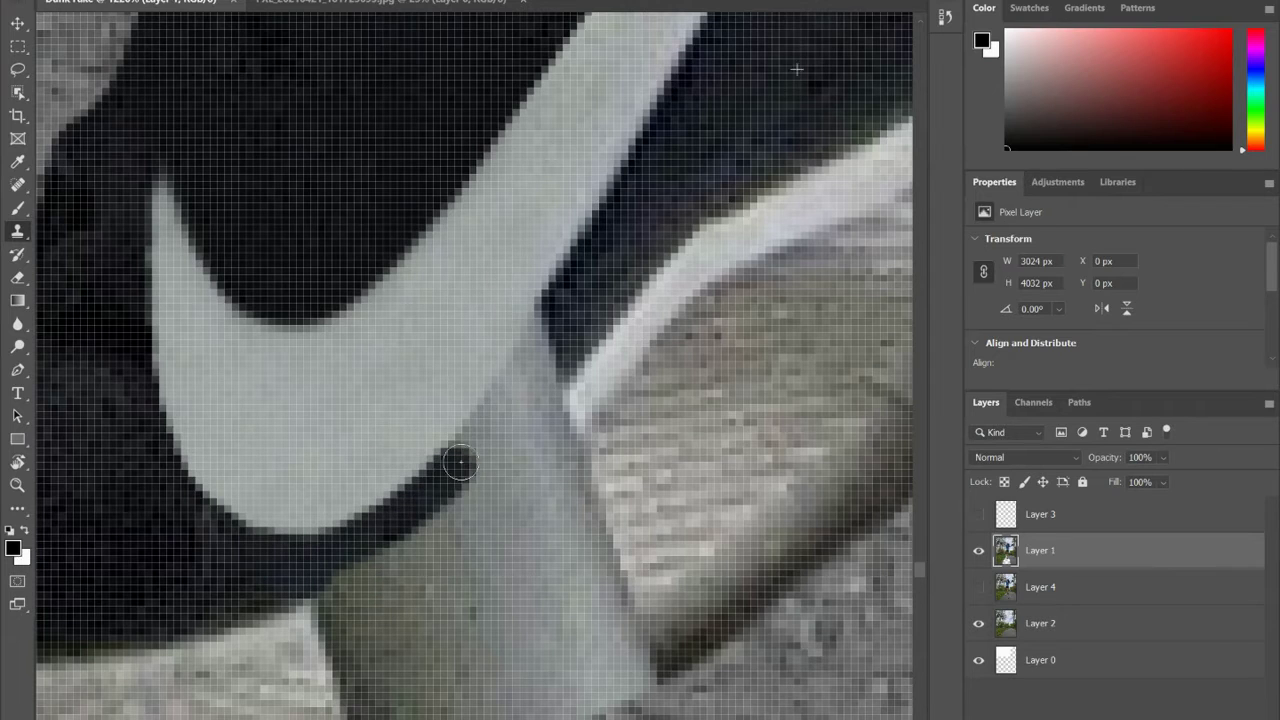
{"action": "mouse_move", "coordinate": [502, 406]}
{"action": "left_mouse_down"}
{"action": "mouse_move", "coordinate": [557, 317]}
{"action": "mouse_move", "coordinate": [540, 335]}
{"action": "left_mouse_up"}
{"action": "key", "text": "z"}
{"action": "left_click", "coordinate": [979, 515]}
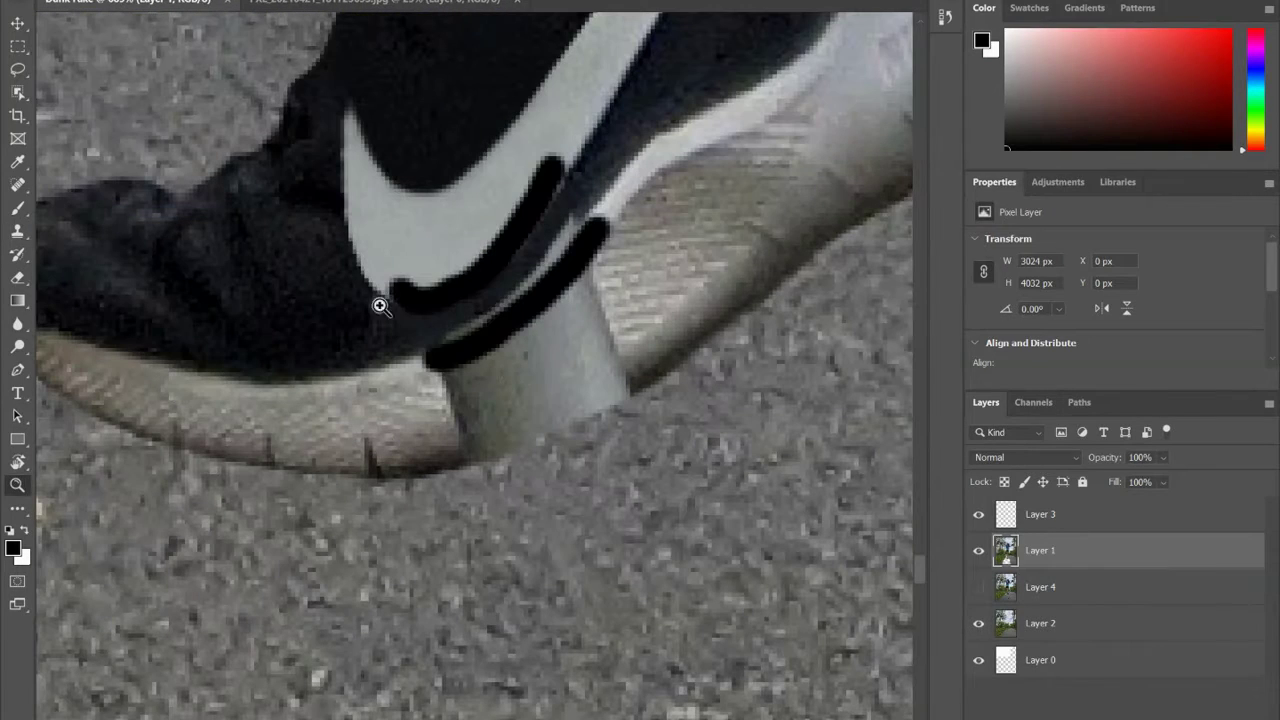
{"action": "left_click", "coordinate": [979, 515]}
Step: Clone the sole's white upper stripe and ribbed texture over the remaining pole
{"action": "key", "text": "z"}
{"action": "mouse_move", "coordinate": [714, 372]}
{"action": "left_mouse_down"}
{"action": "mouse_move", "coordinate": [623, 378]}
{"action": "mouse_move", "coordinate": [663, 423]}
{"action": "mouse_move", "coordinate": [706, 405]}
{"action": "left_mouse_up"}
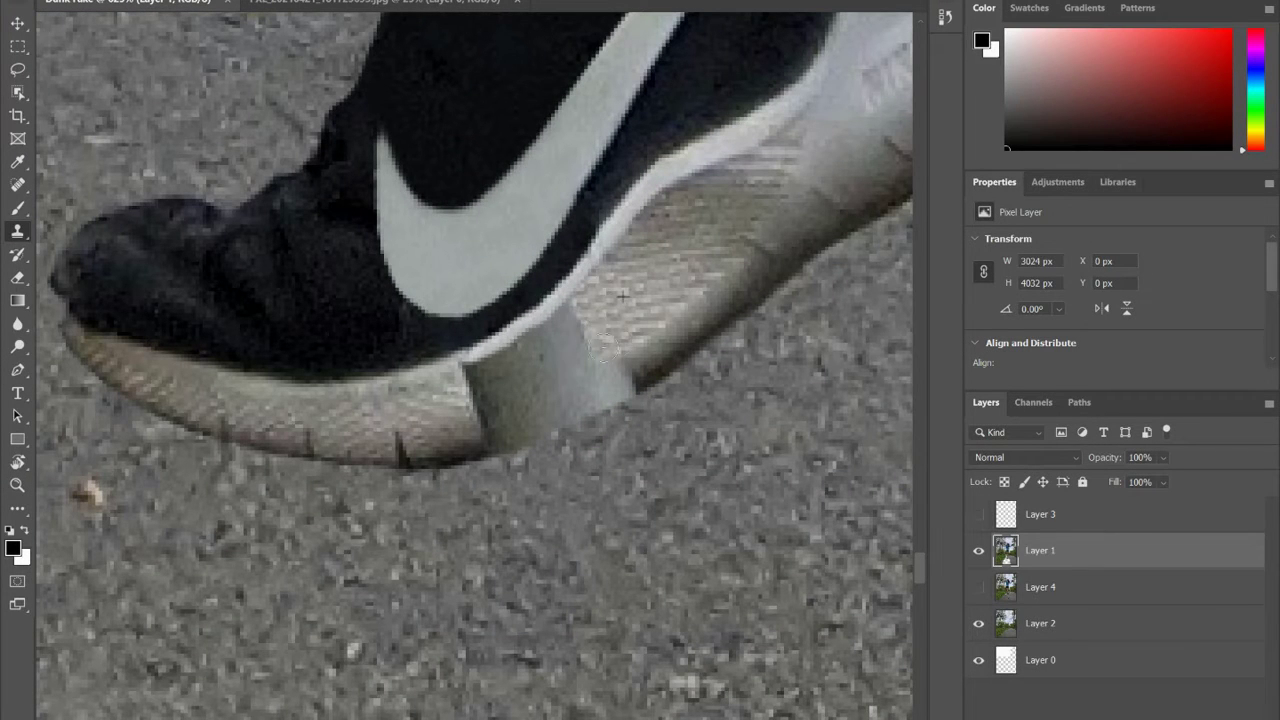
{"action": "scroll", "coordinate": [578, 393], "scroll_direction": "down", "scroll_amount": 5}
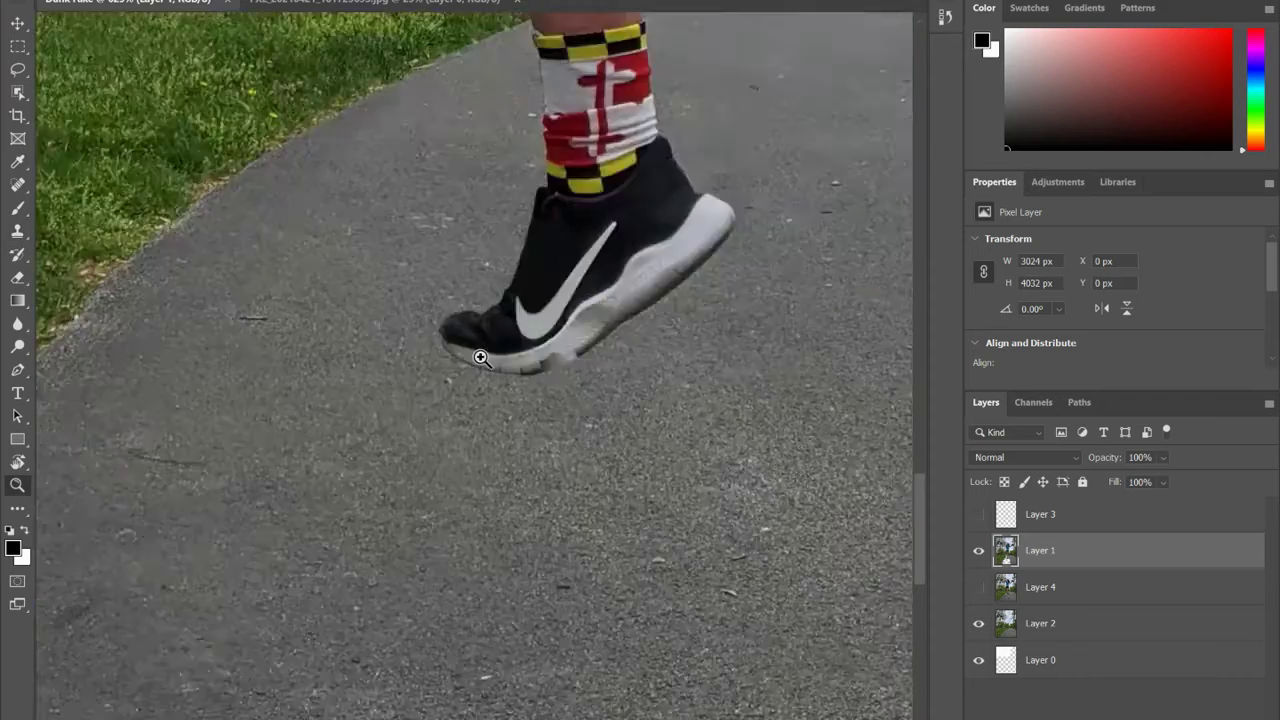
{"action": "scroll", "coordinate": [580, 374], "scroll_direction": "up", "scroll_amount": 5}
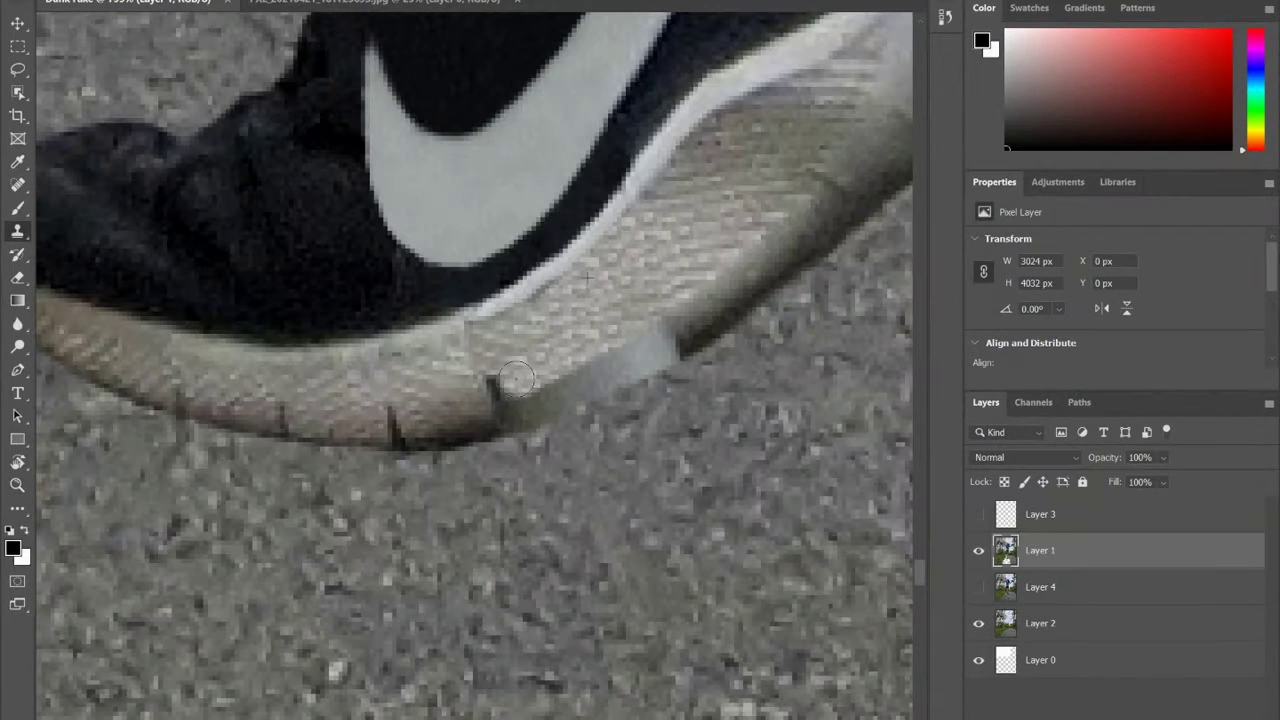
{"action": "left_click", "coordinate": [603, 381]}
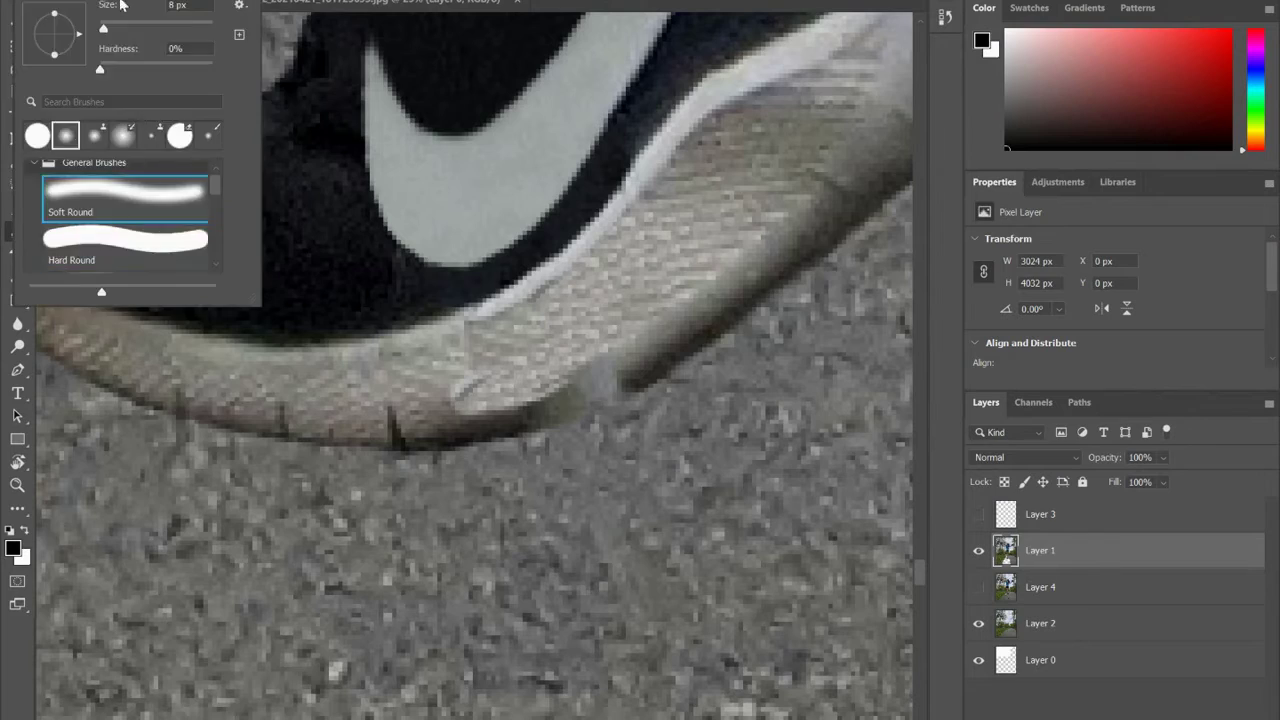
Step: Copy a lassoed piece of the sole's dark lower edge to a new layer and transform it to cover the remaining gap
{"action": "key", "text": "z"}
{"action": "mouse_move", "coordinate": [540, 573]}
{"action": "left_mouse_down"}
{"action": "mouse_move", "coordinate": [680, 571]}
{"action": "mouse_move", "coordinate": [556, 350]}
{"action": "left_mouse_up"}
{"action": "key", "text": "l"}
{"action": "left_click_drag", "start_coordinate": [708, 270], "coordinate": [642, 250]}
{"action": "key", "text": "ctrl+j"}
{"action": "key", "text": "v"}
{"action": "key", "text": "ctrl+t"}
{"action": "left_click_drag", "start_coordinate": [636, 198], "coordinate": [652, 200]}
{"action": "mouse_move", "coordinate": [638, 280]}
{"action": "left_mouse_down"}
{"action": "mouse_move", "coordinate": [520, 329]}
{"action": "mouse_move", "coordinate": [518, 352]}
{"action": "left_mouse_up"}
{"action": "key", "text": "Return"}
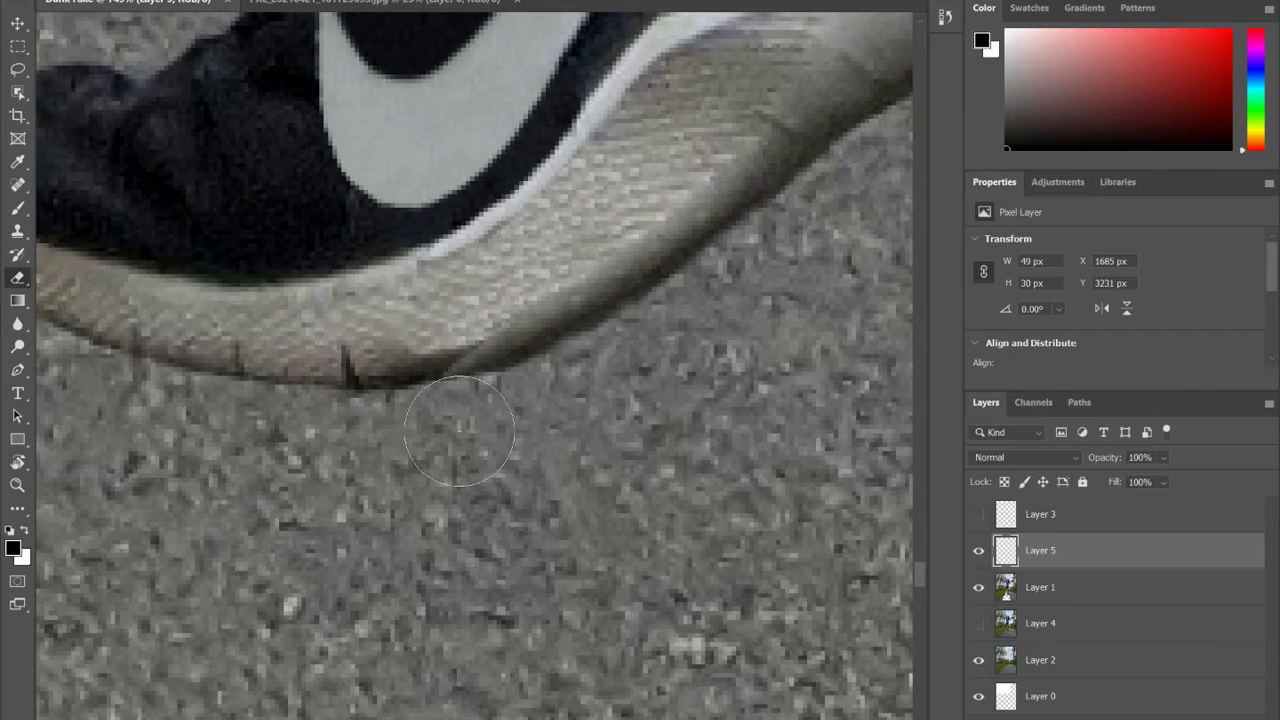
Step: Erase the excess of the copied sole edge, merge it with Layer 1 and blend the seam with the Clone Stamp
{"action": "mouse_move", "coordinate": [565, 346]}
{"action": "left_mouse_down"}
{"action": "mouse_move", "coordinate": [617, 294]}
{"action": "mouse_move", "coordinate": [600, 296]}
{"action": "left_mouse_up"}
{"action": "left_click", "coordinate": [1070, 587], "text": "ctrl"}
{"action": "right_click", "coordinate": [1076, 587]}
{"action": "left_click", "coordinate": [930, 521]}
{"action": "key", "text": "s"}
{"action": "left_click", "coordinate": [561, 308], "text": "alt"}
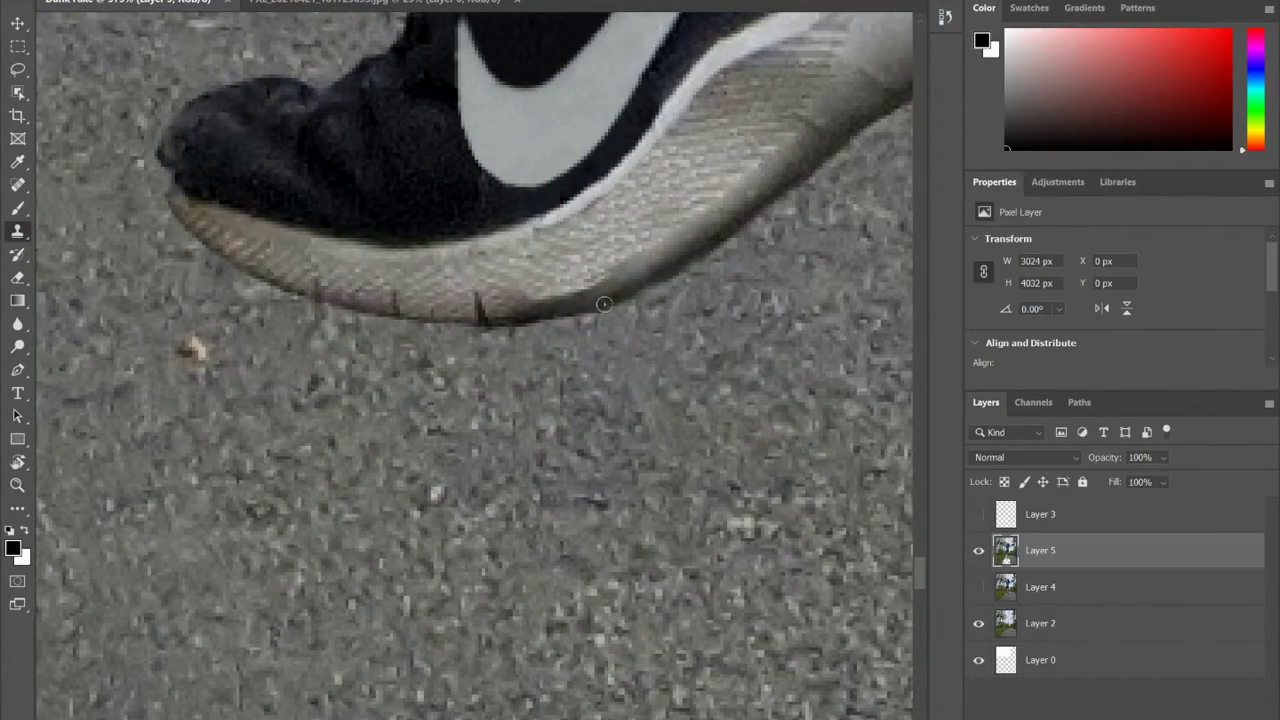
Step: Delete Layer 3 and Layer 4 and merge Layer 5 with Layer 2
{"action": "key", "text": "z"}
{"action": "left_click_drag", "start_coordinate": [617, 290], "coordinate": [586, 286]}
{"action": "left_click_drag", "start_coordinate": [592, 230], "coordinate": [580, 275]}
{"action": "left_click", "coordinate": [1088, 514]}
{"action": "left_click", "coordinate": [981, 515]}
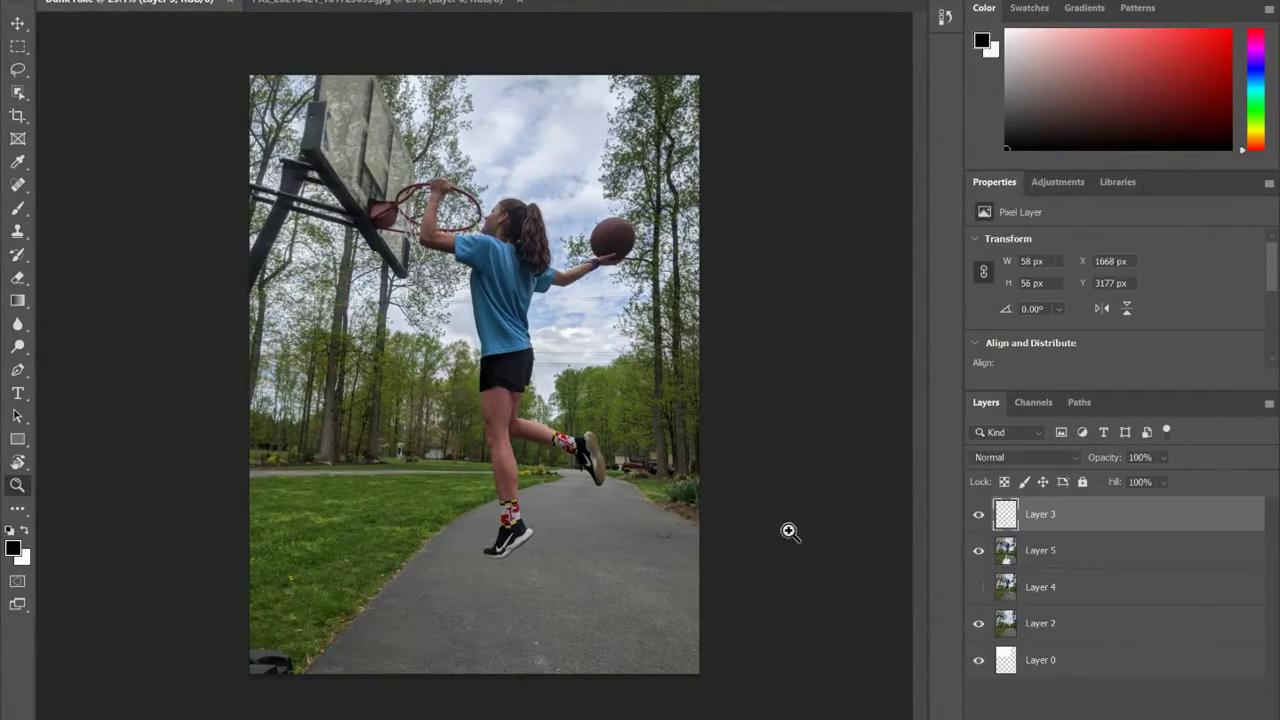
{"action": "key", "text": "Delete"}
{"action": "left_click", "coordinate": [1092, 553]}
{"action": "key", "text": "Delete"}
{"action": "left_click", "coordinate": [1092, 516], "text": "ctrl"}
{"action": "key", "text": "ctrl+e"}
Step: Mark spots around the trees, hoop, sky, grass and path with red brush strokes on a new layer and delete the marks
{"action": "key", "text": "ctrl+shift+alt+n"}
{"action": "key", "text": "b"}
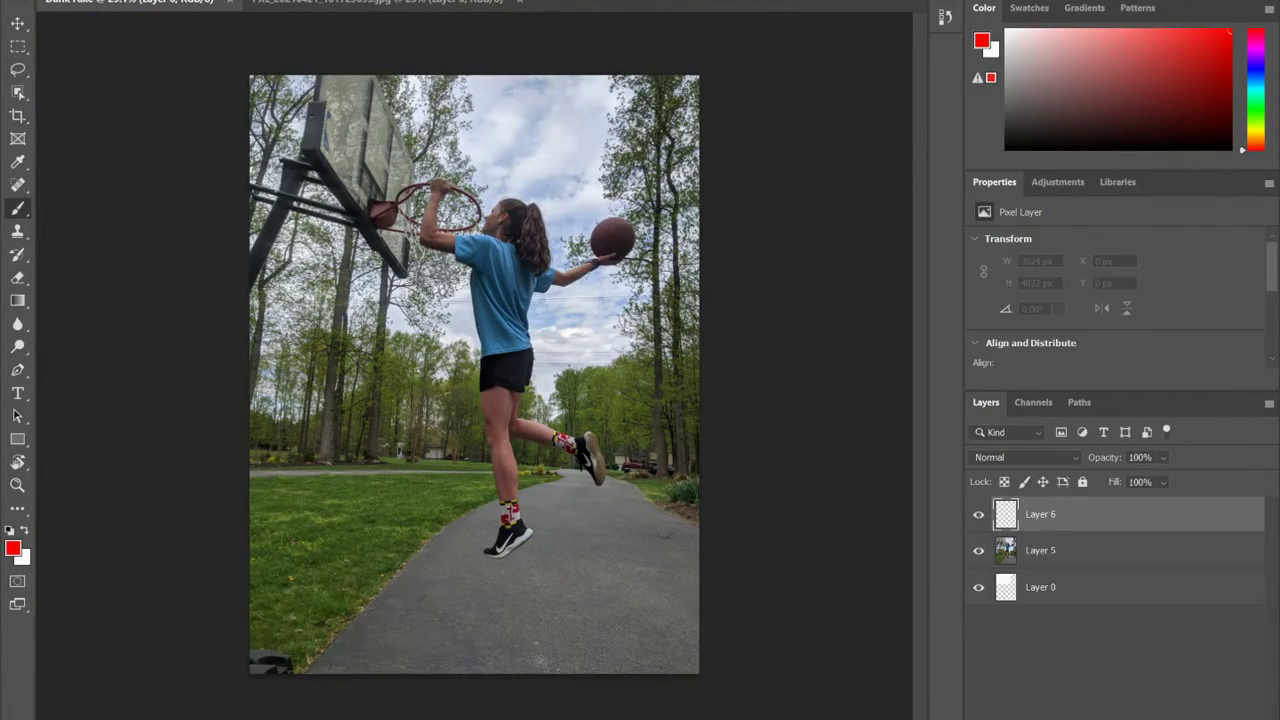
{"action": "left_click_drag", "start_coordinate": [431, 398], "coordinate": [396, 391]}
{"action": "left_click_drag", "start_coordinate": [438, 355], "coordinate": [392, 345]}
{"action": "left_click_drag", "start_coordinate": [367, 222], "coordinate": [402, 271]}
{"action": "left_click_drag", "start_coordinate": [590, 310], "coordinate": [622, 319]}
{"action": "left_click_drag", "start_coordinate": [576, 343], "coordinate": [612, 343]}
{"action": "left_click_drag", "start_coordinate": [559, 548], "coordinate": [529, 597]}
{"action": "left_click_drag", "start_coordinate": [260, 540], "coordinate": [308, 535]}
{"action": "left_click_drag", "start_coordinate": [453, 558], "coordinate": [449, 594]}
{"action": "key", "text": "Delete"}
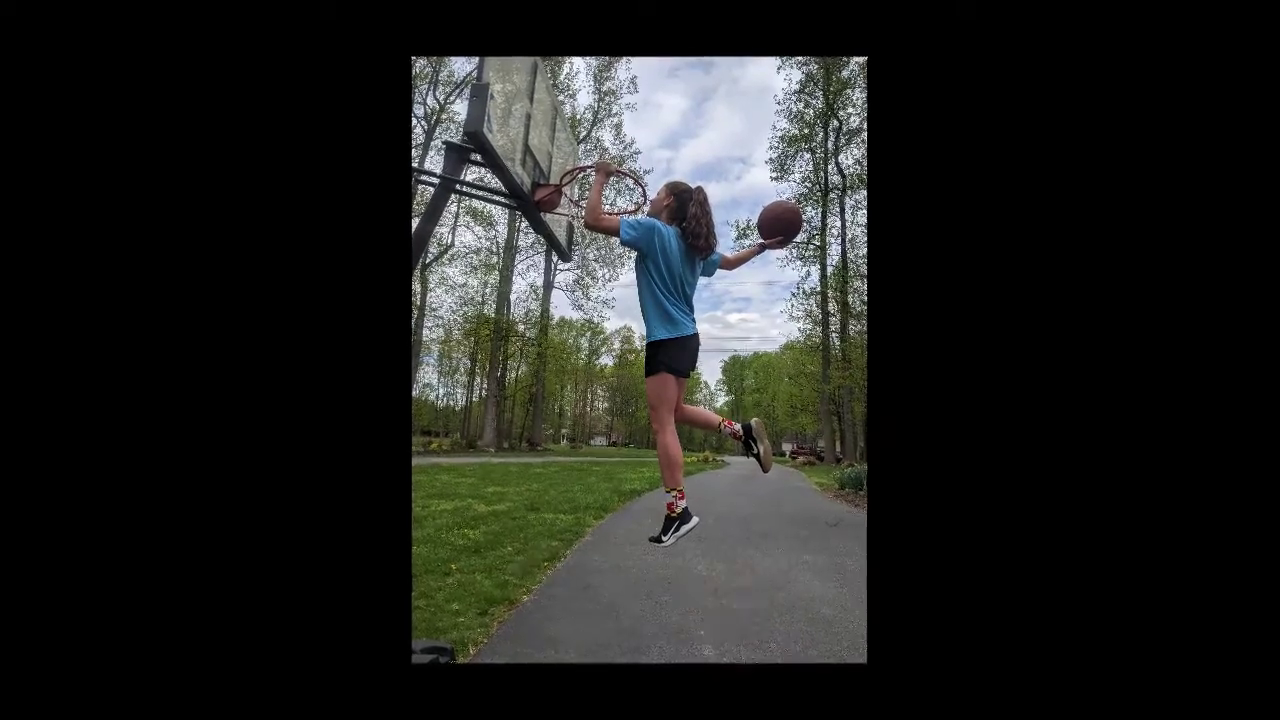